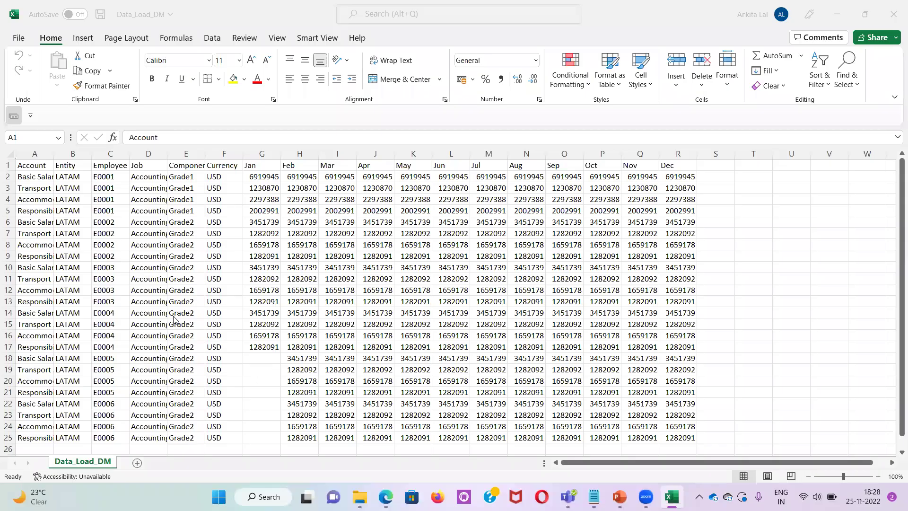
# Autofit column A to the account names and review the Entity, Employee and Jan columns
pyautogui.doubleClick(54, 154)
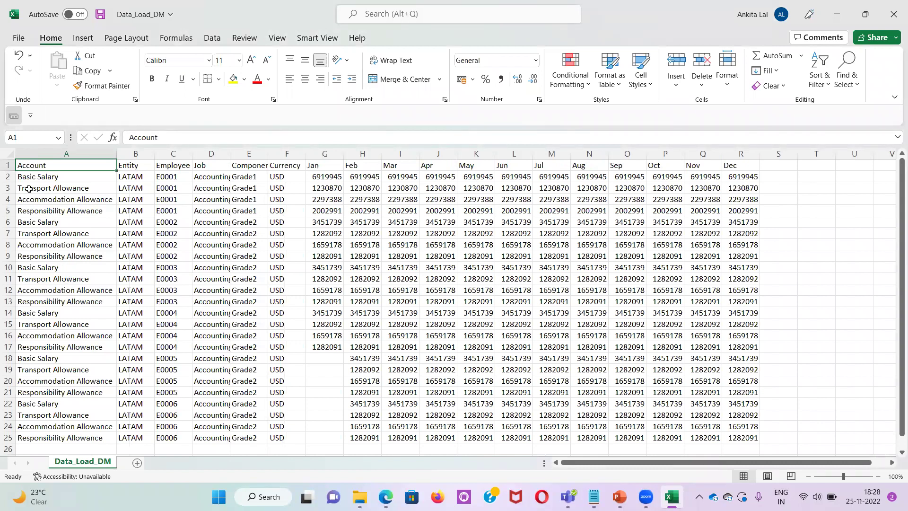
pyautogui.click(128, 166)
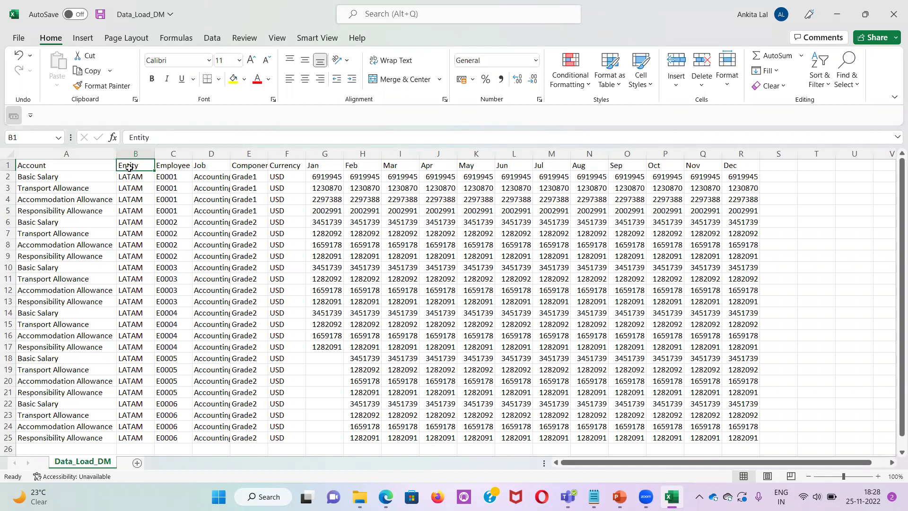
pyautogui.click(173, 164)
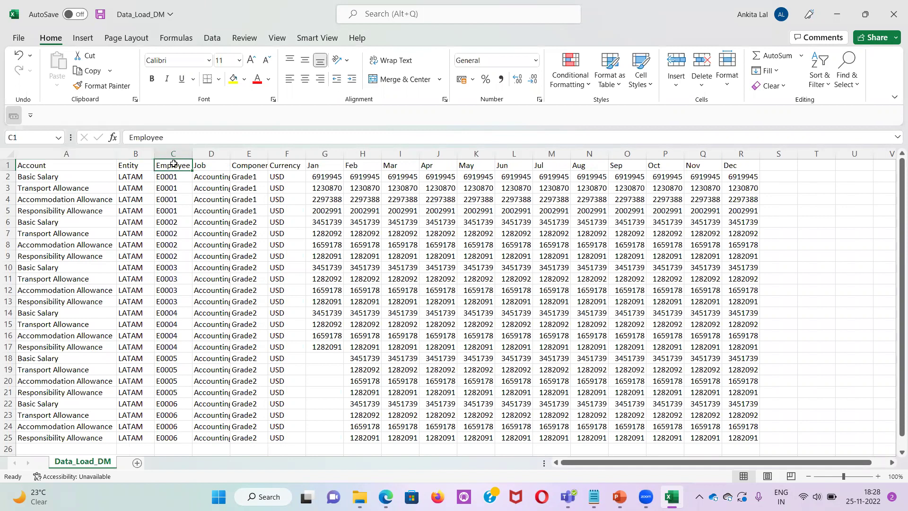
pyautogui.click(325, 168)
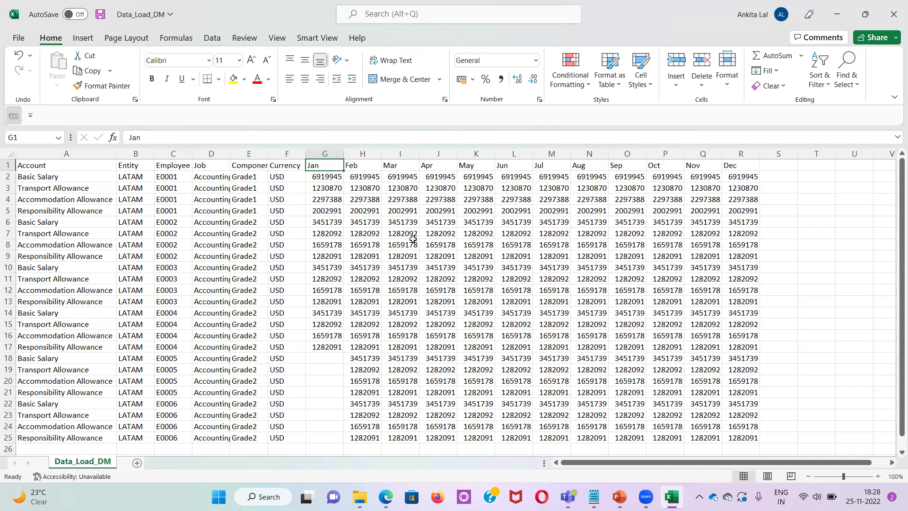
# Switch to the EPM Cloud Planning window and open Data Management's Setup tasks via the Navigator
pyautogui.press('super+Tab')
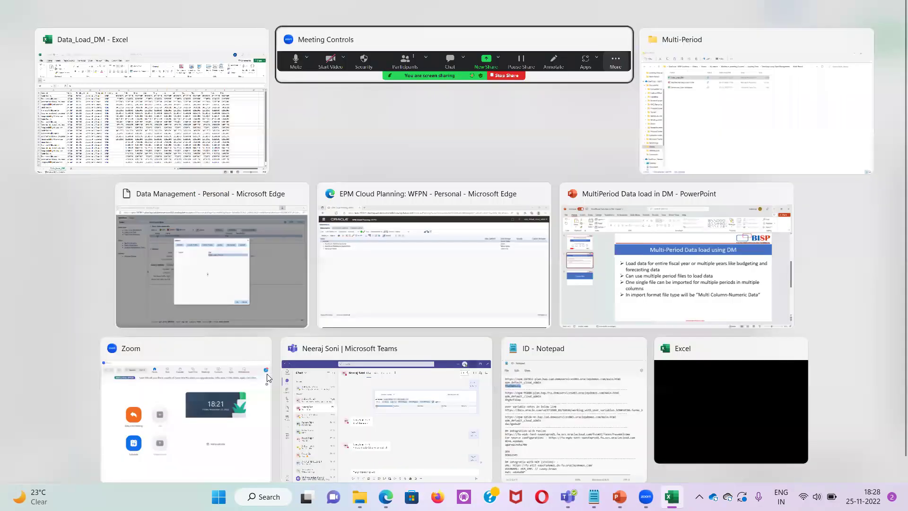
pyautogui.click(398, 267)
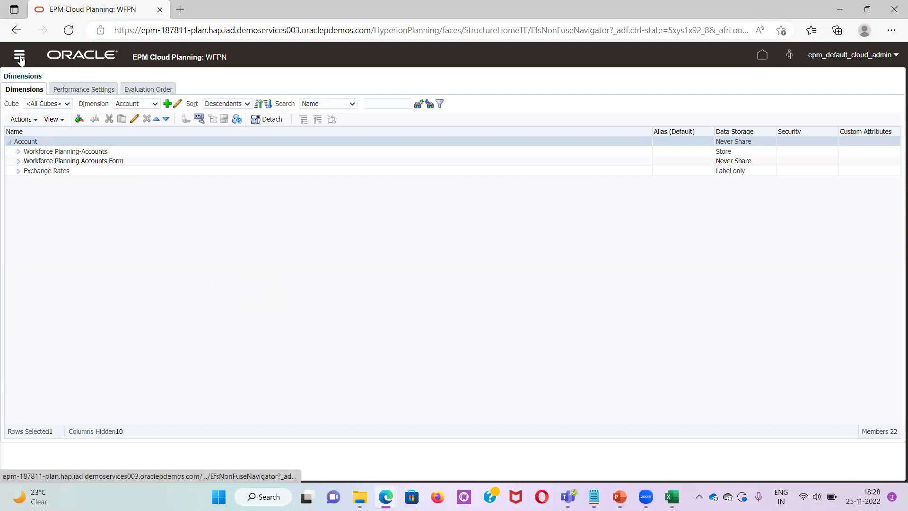
pyautogui.click(770, 55)
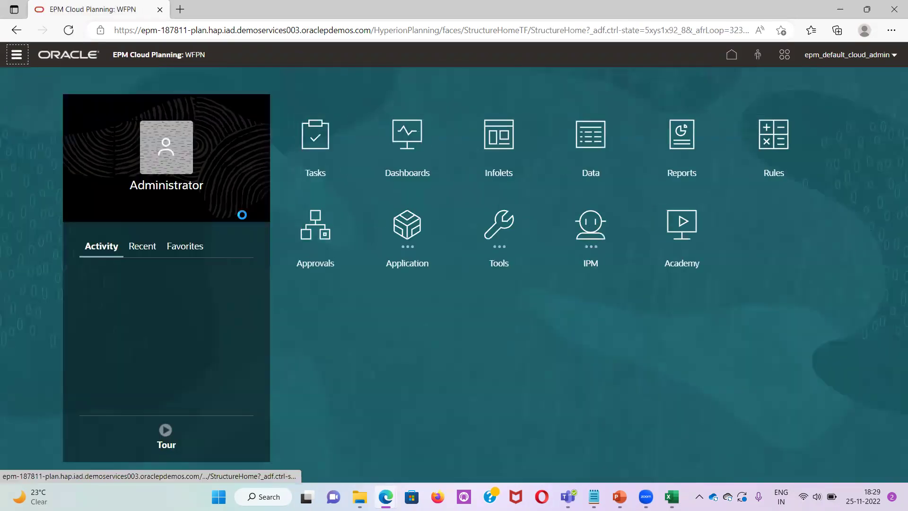
pyautogui.press('Return')
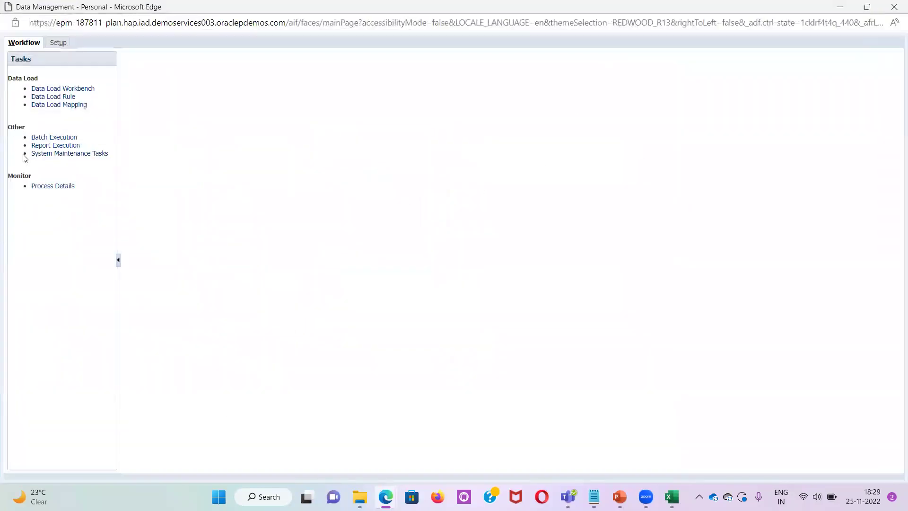
pyautogui.click(59, 44)
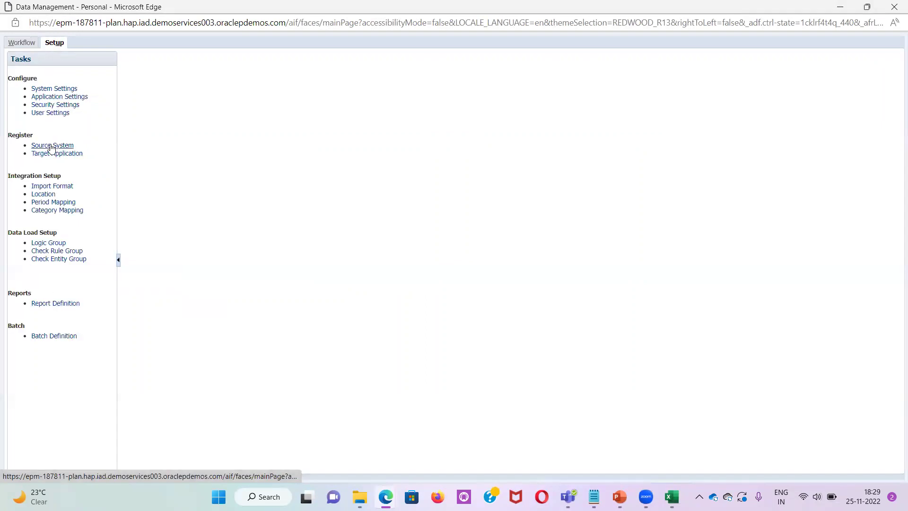
# Review the File source system's details, then list target applications showing DTA_WFPN's dimensions
pyautogui.click(52, 146)
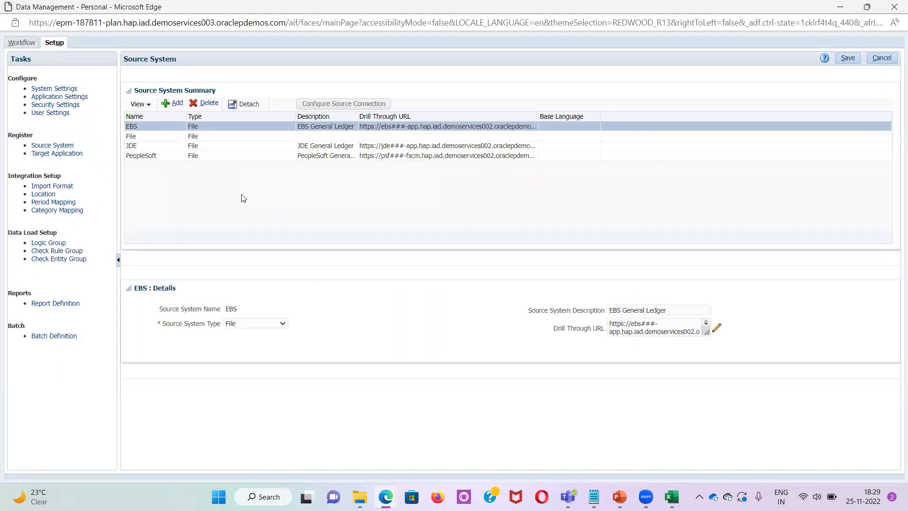
pyautogui.click(170, 138)
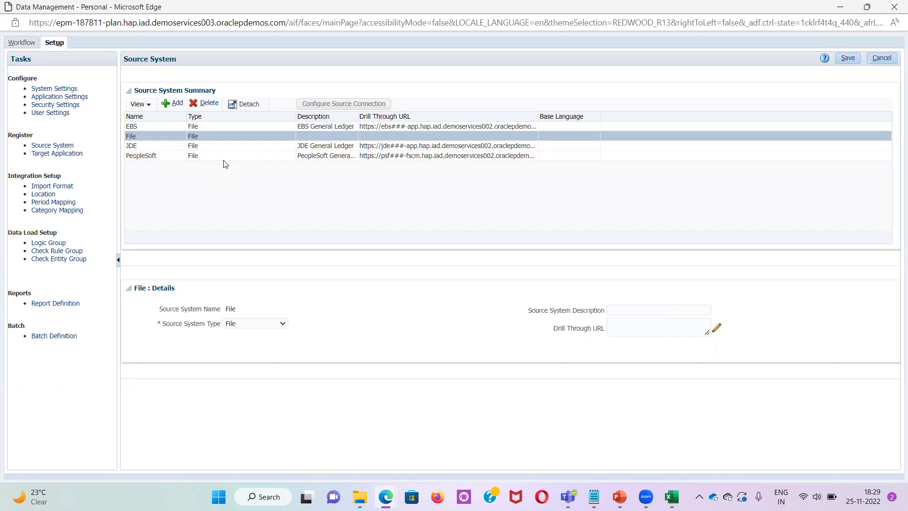
pyautogui.click(52, 154)
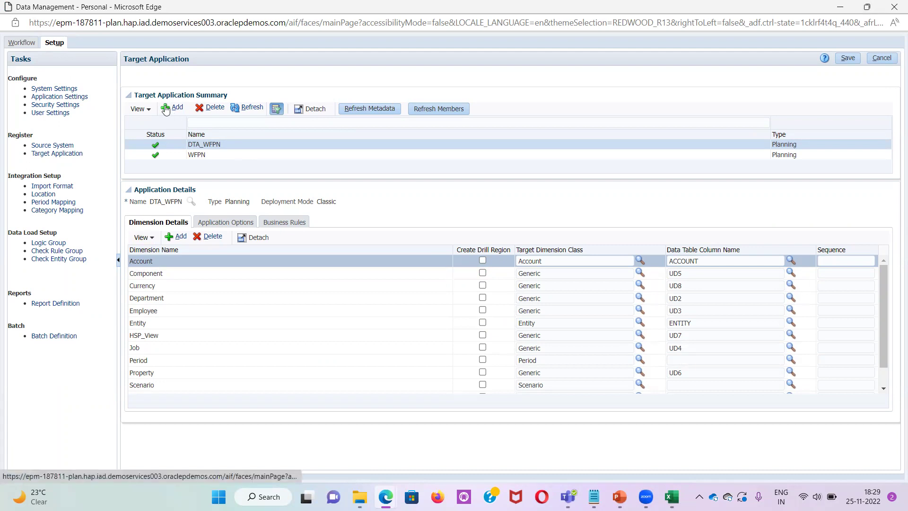
pyautogui.click(211, 109)
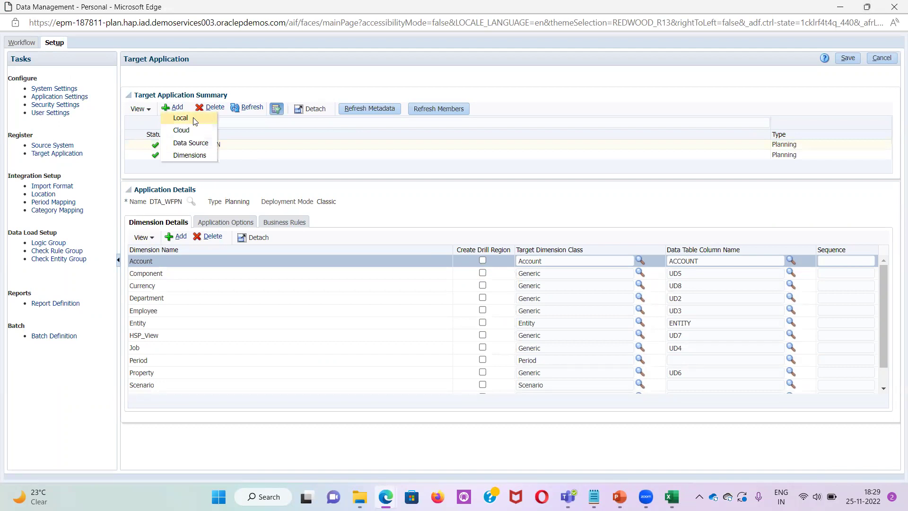
pyautogui.click(181, 118)
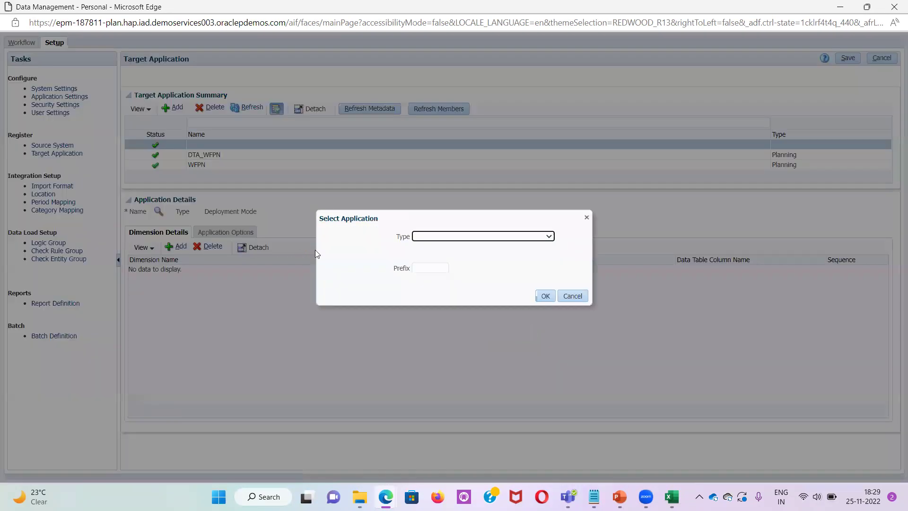
pyautogui.click(451, 239)
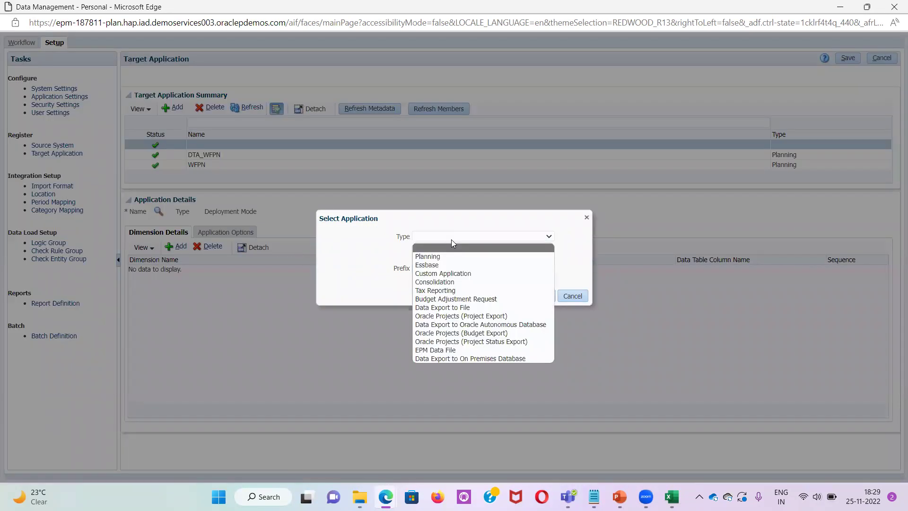
pyautogui.click(441, 253)
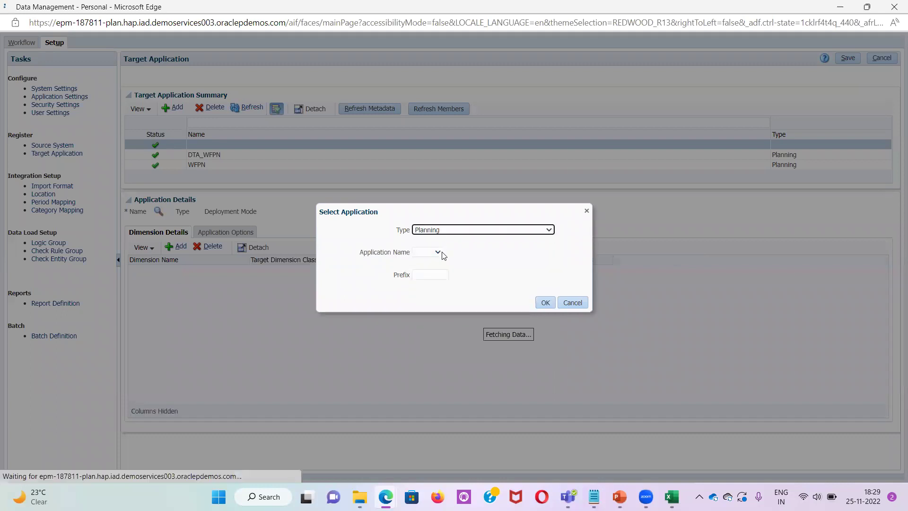
pyautogui.click(432, 252)
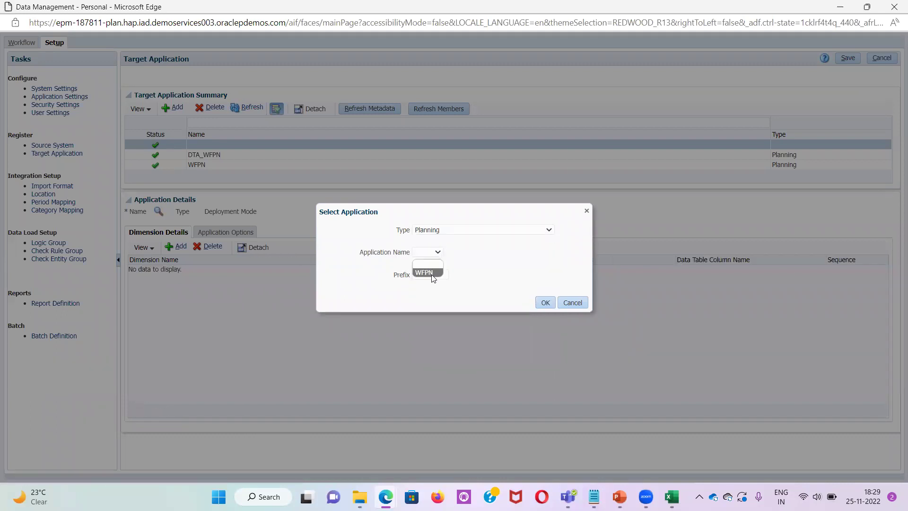
pyautogui.click(432, 272)
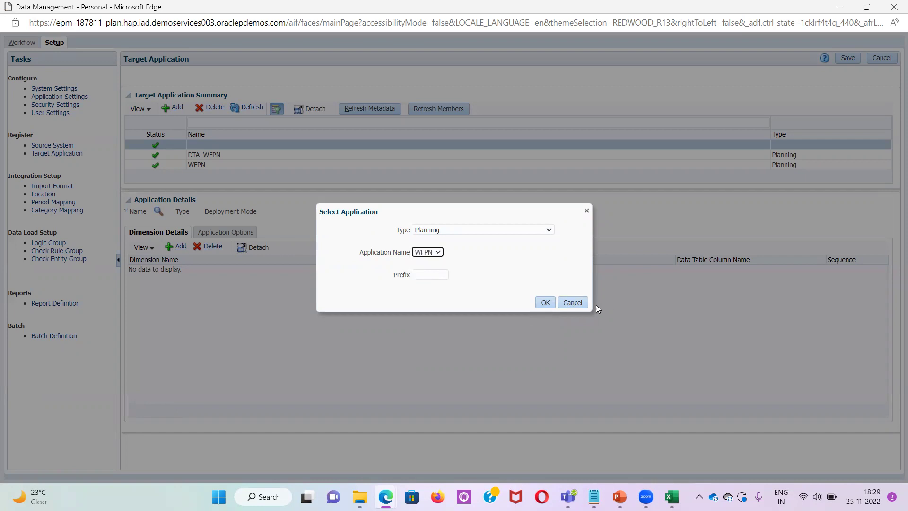
pyautogui.click(581, 306)
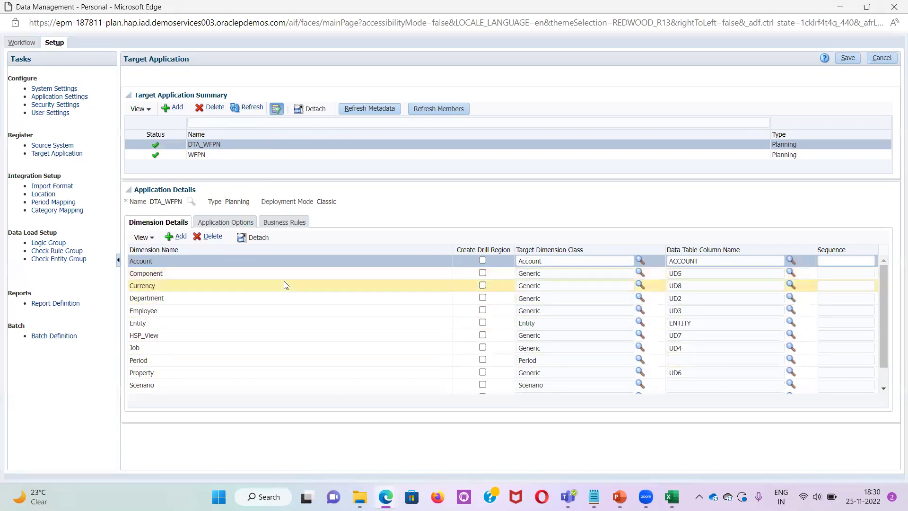
pyautogui.scroll(-1, 670, 361)
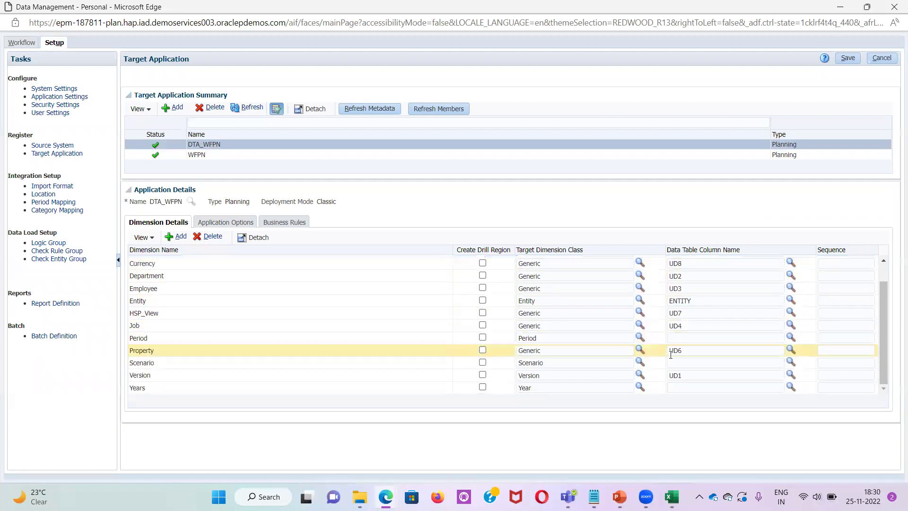
pyautogui.scroll(1, 670, 361)
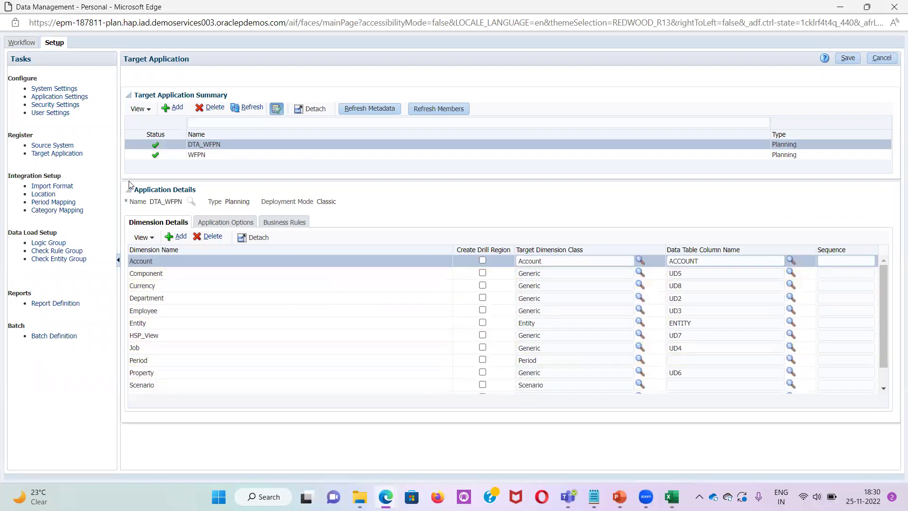
# On the Import Format page, add a trial import format and browse sources, then delete it
pyautogui.click(46, 187)
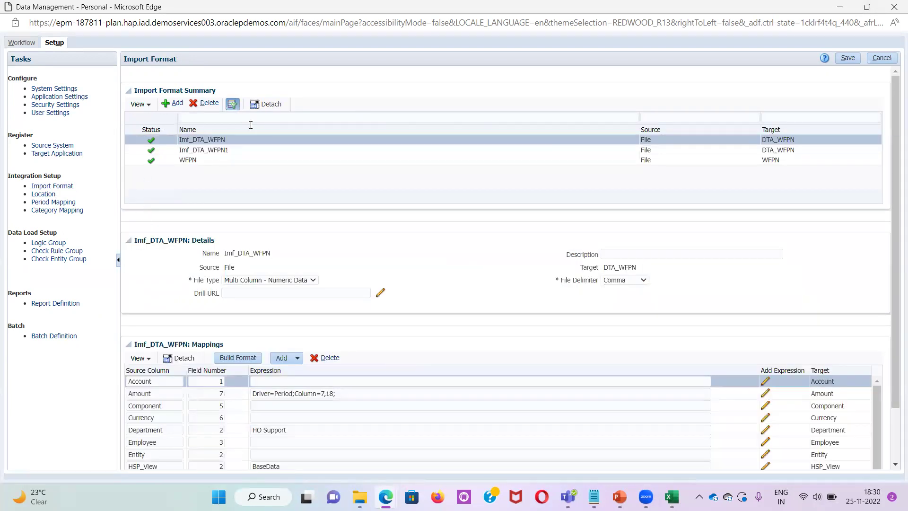
pyautogui.click(167, 106)
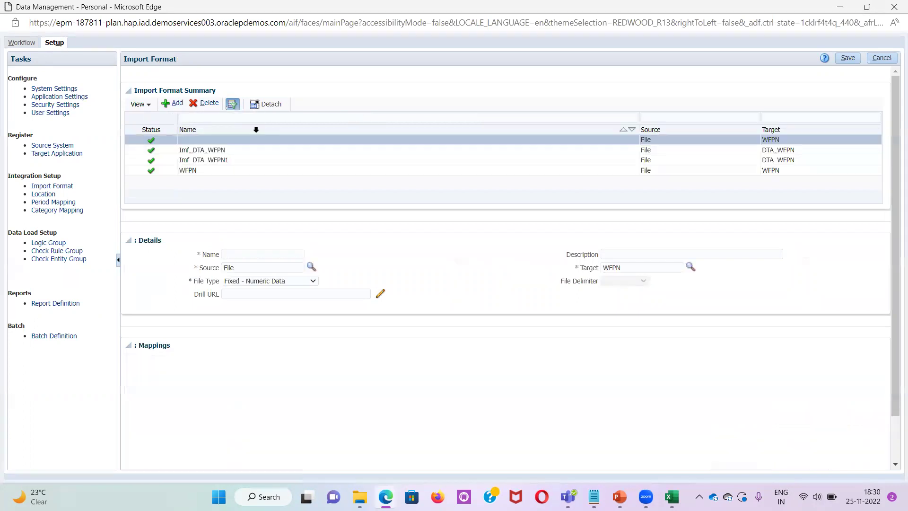
pyautogui.click(232, 253)
pyautogui.click(375, 246)
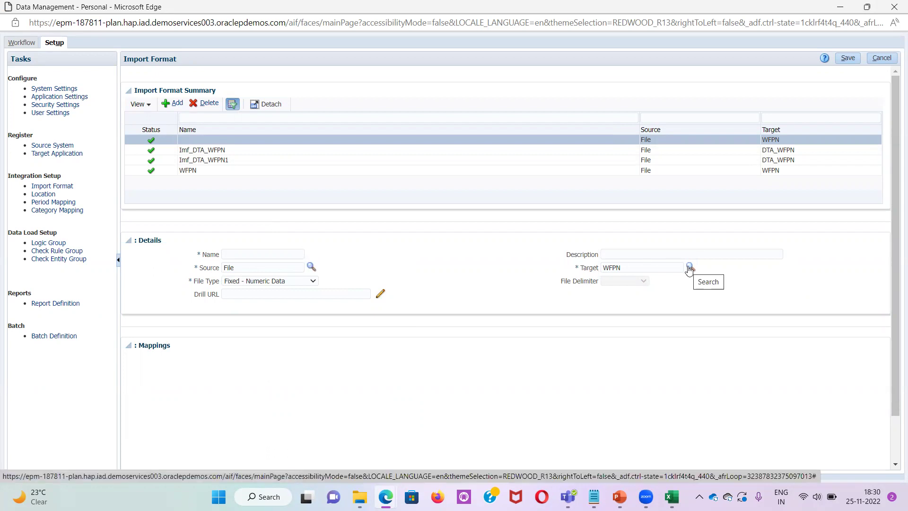
pyautogui.click(310, 266)
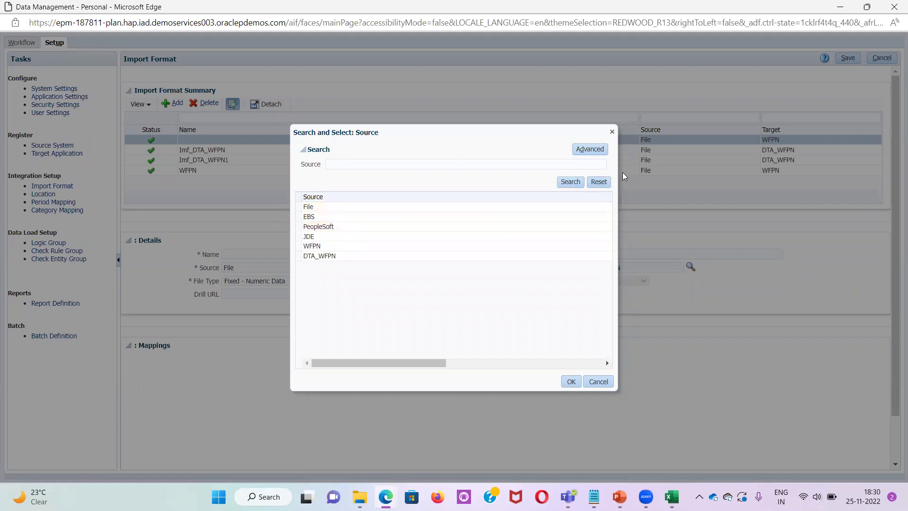
pyautogui.click(613, 130)
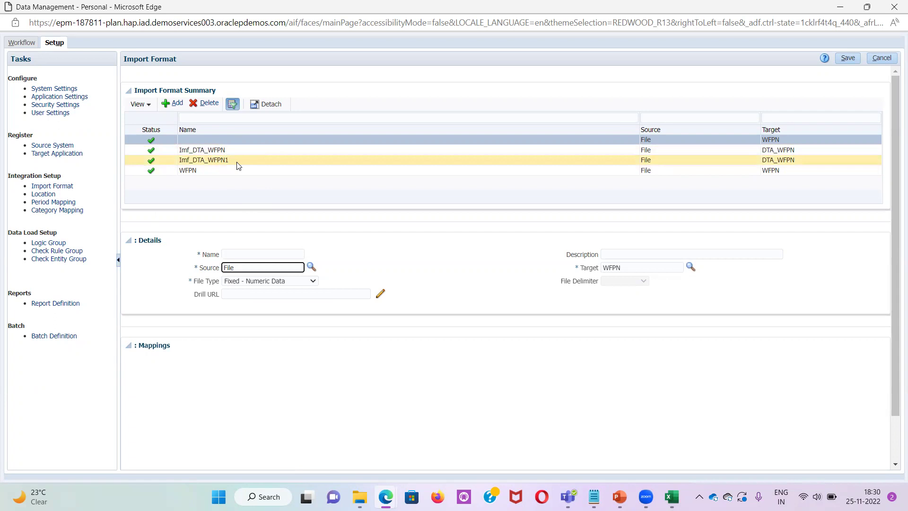
pyautogui.click(208, 103)
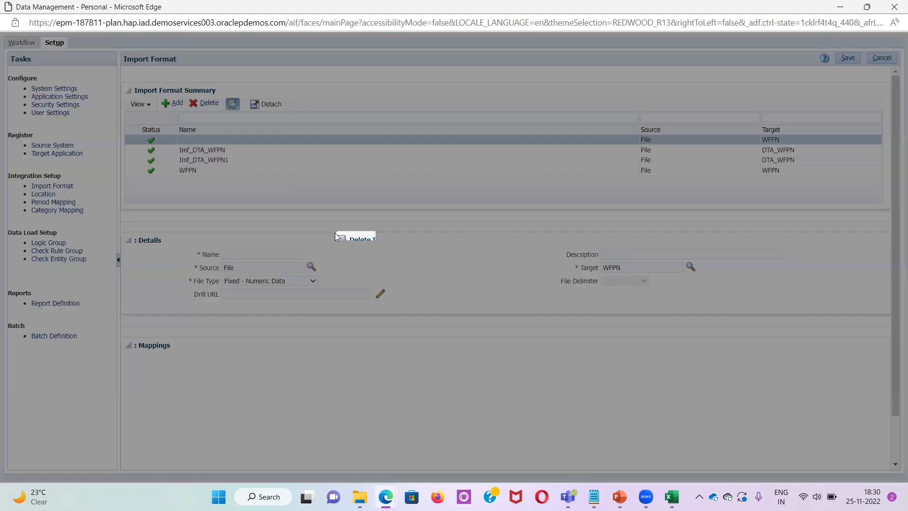
pyautogui.click(526, 275)
# Review Imf_DTA_WFPN1's Multi Column - Numeric Data settings and its Account field mapping
pyautogui.click(241, 151)
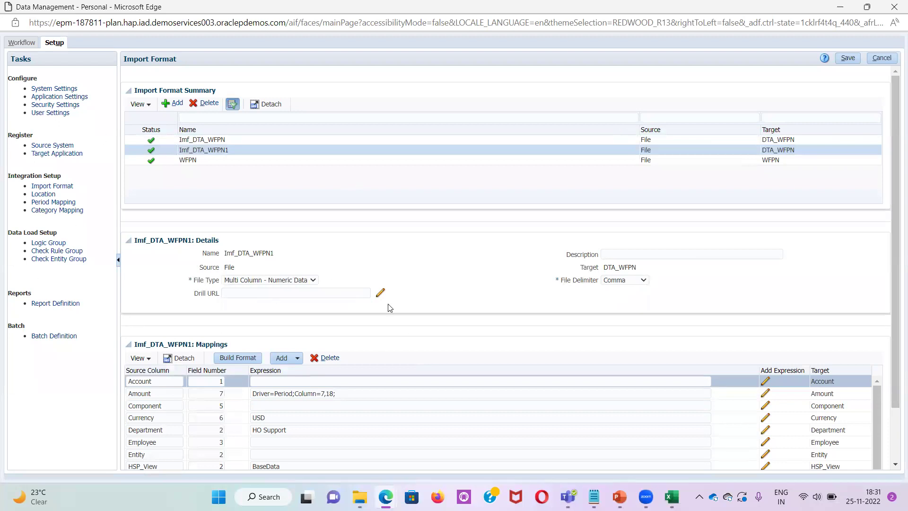
pyautogui.scroll(-2, 388, 308)
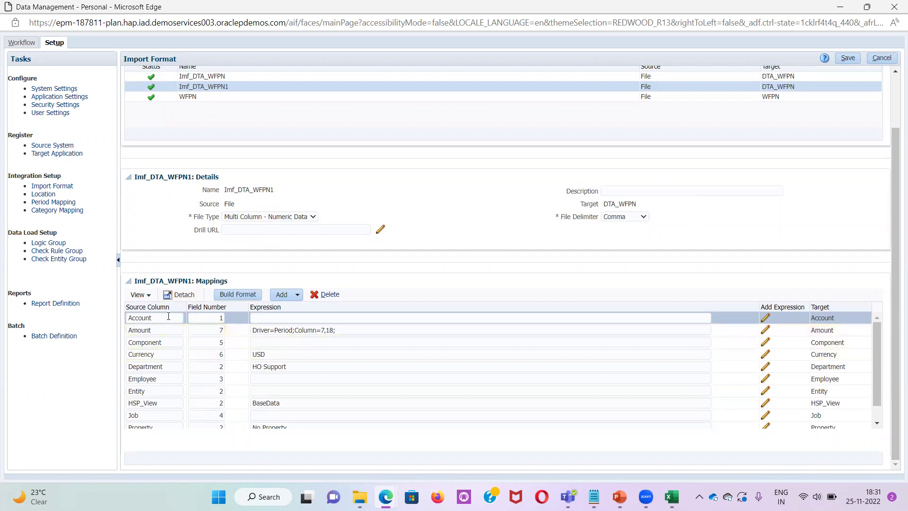
pyautogui.click(213, 317)
pyautogui.hotkey('alt', 'Tab')
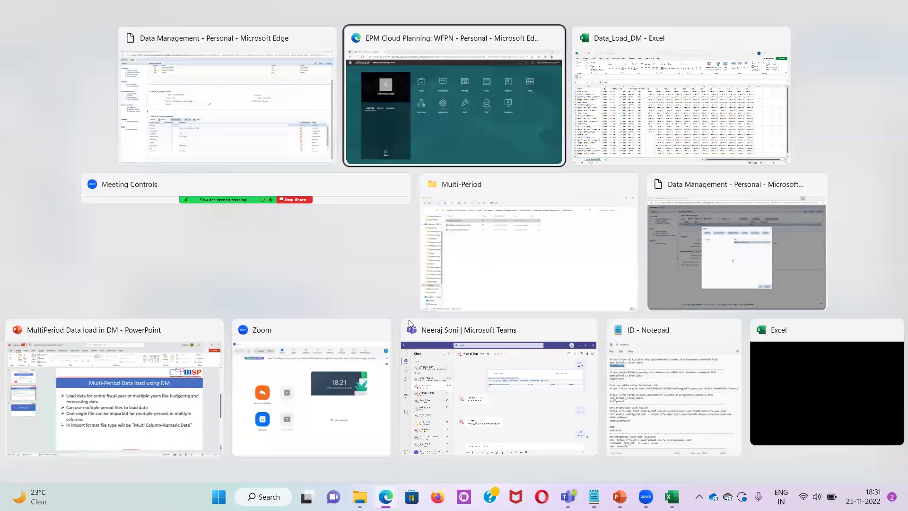
pyautogui.hotkey('alt', 'Tab')
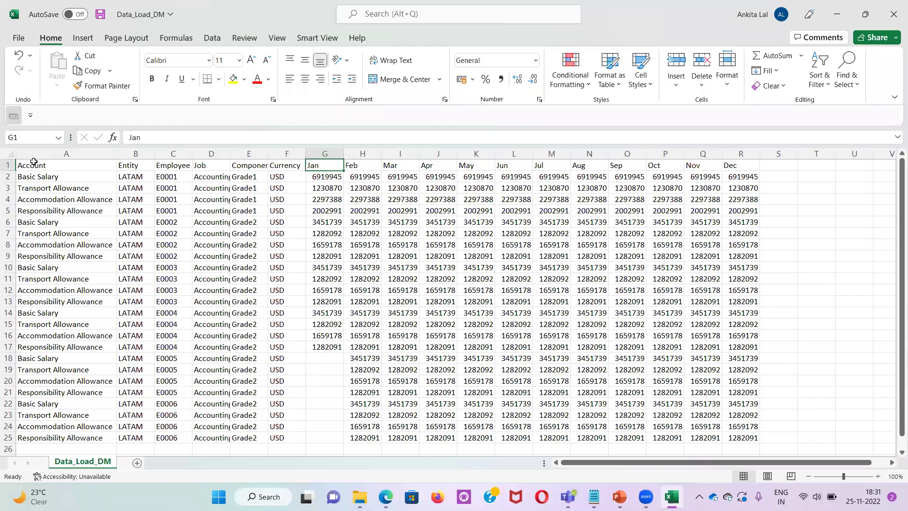
pyautogui.hotkey('ctrl', 'Home')
pyautogui.hotkey('alt', 'Tab')
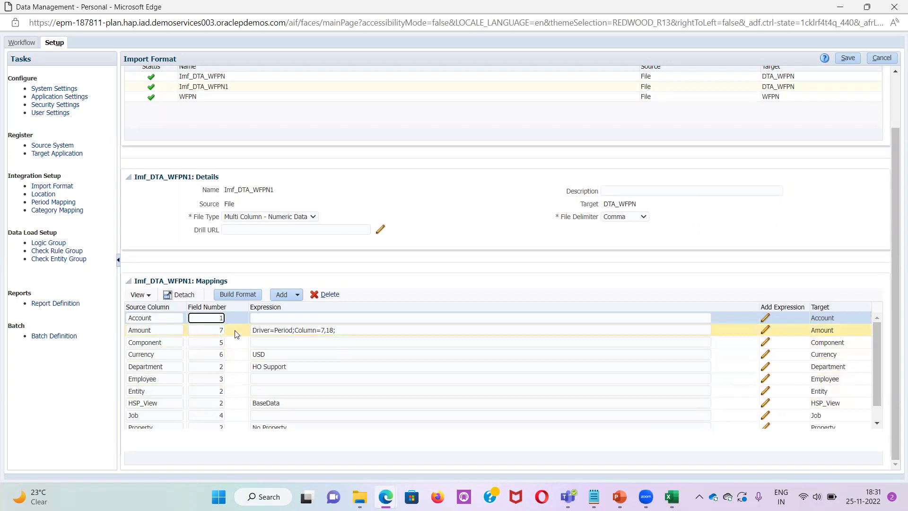
pyautogui.hotkey('alt', 'Tab')
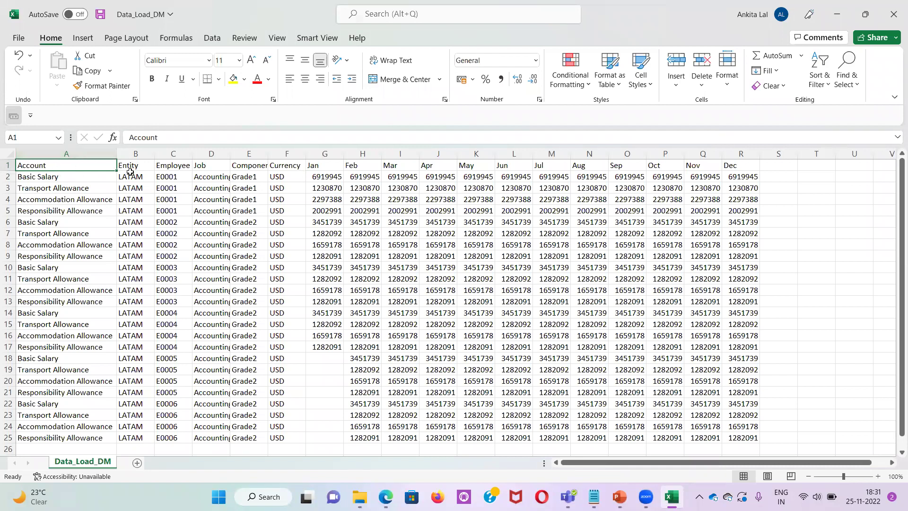
pyautogui.click(226, 168)
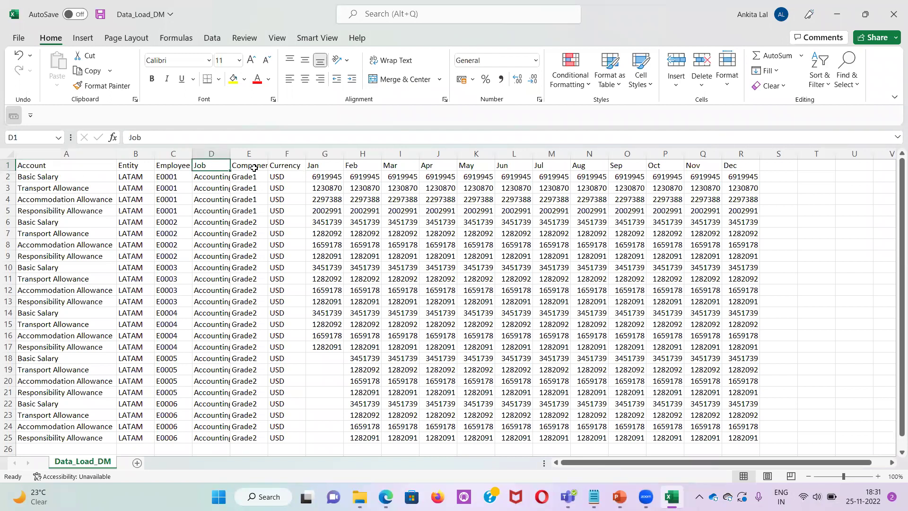
pyautogui.click(254, 168)
pyautogui.click(289, 166)
pyautogui.click(319, 166)
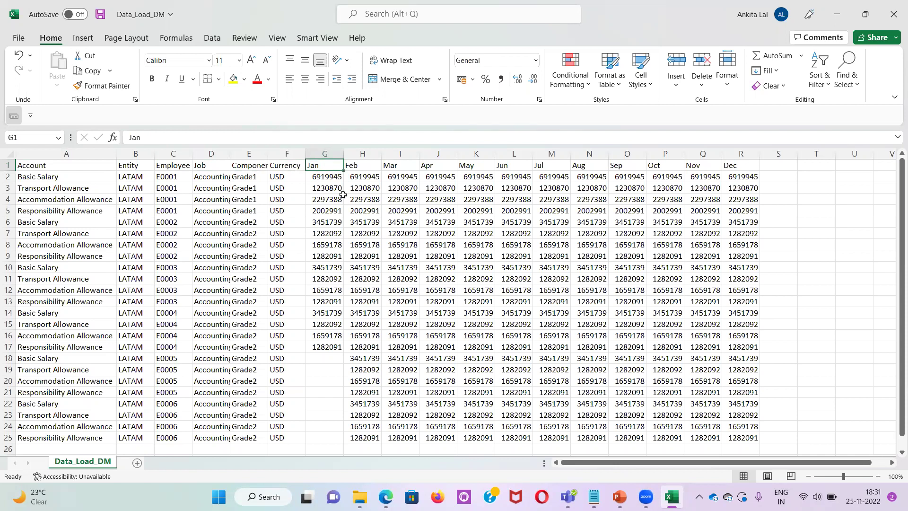
pyautogui.hotkey('alt', 'Tab')
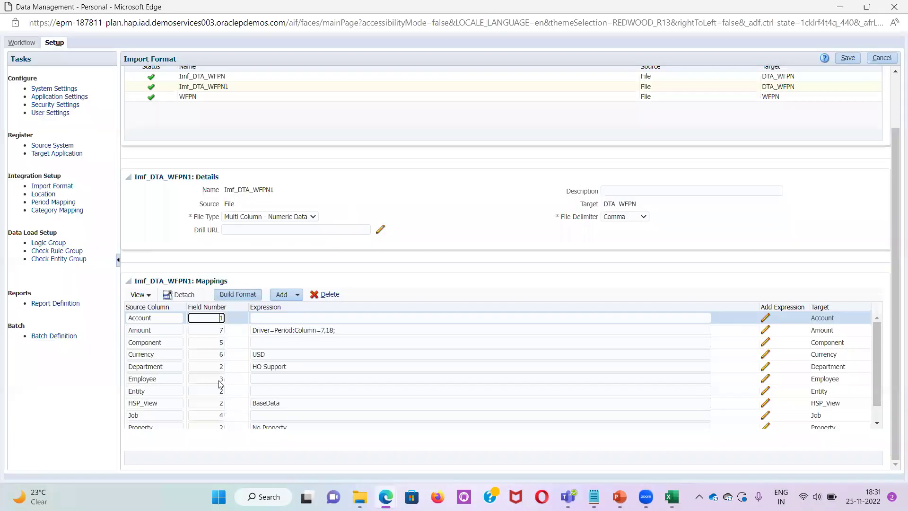
# Set the Amount mapping to a Driver expression with Dimension Period and Columns 7,18
pyautogui.click(764, 334)
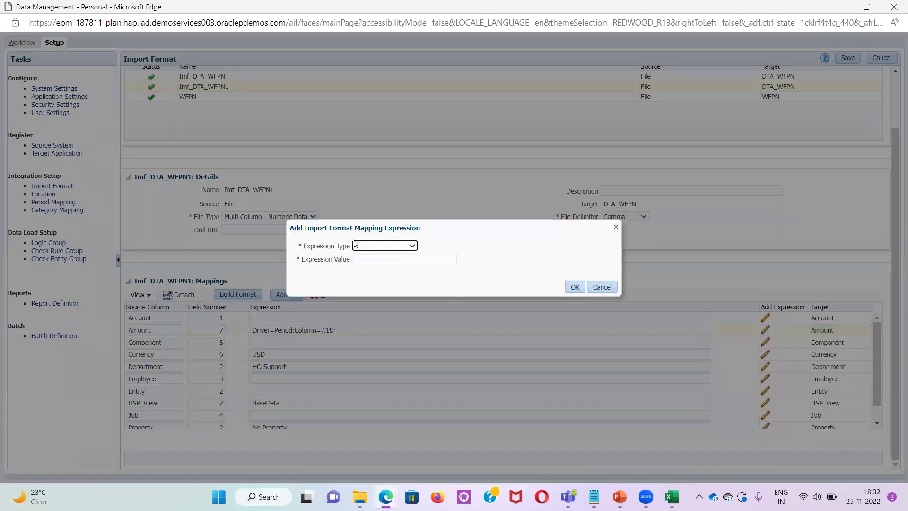
pyautogui.click(376, 246)
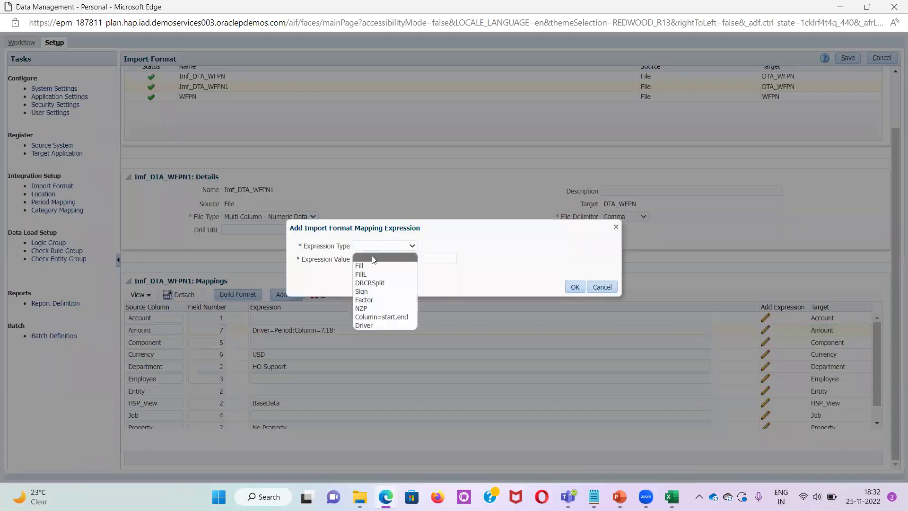
pyautogui.click(372, 326)
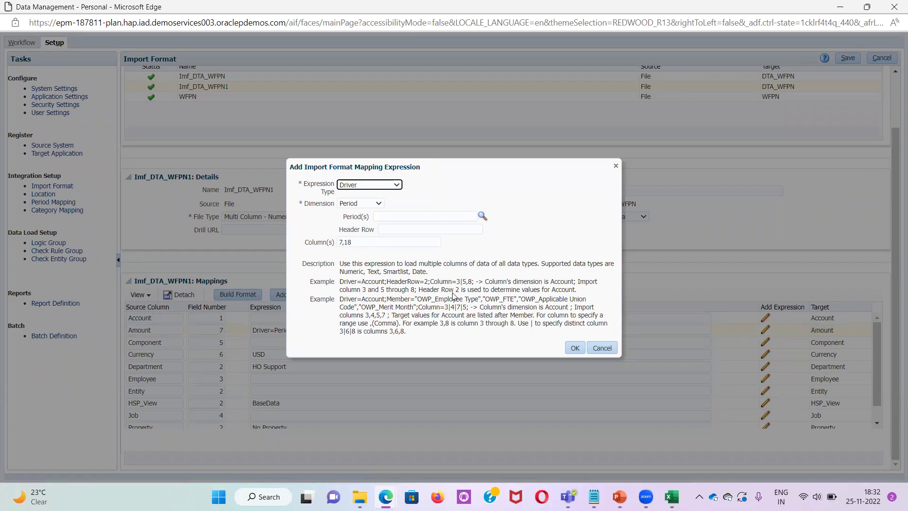
pyautogui.click(575, 349)
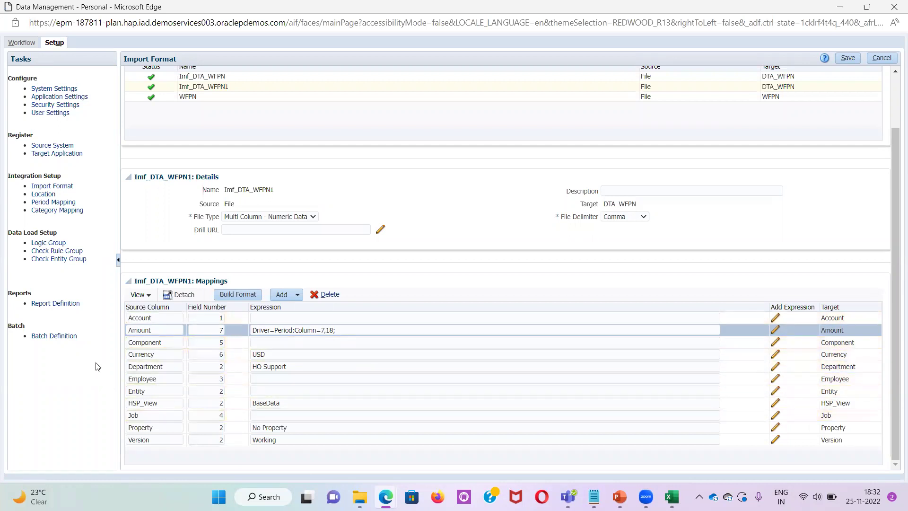
# Compare the workbook's Entity, Job and Component headers with the Component mapping's source column
pyautogui.click(166, 343)
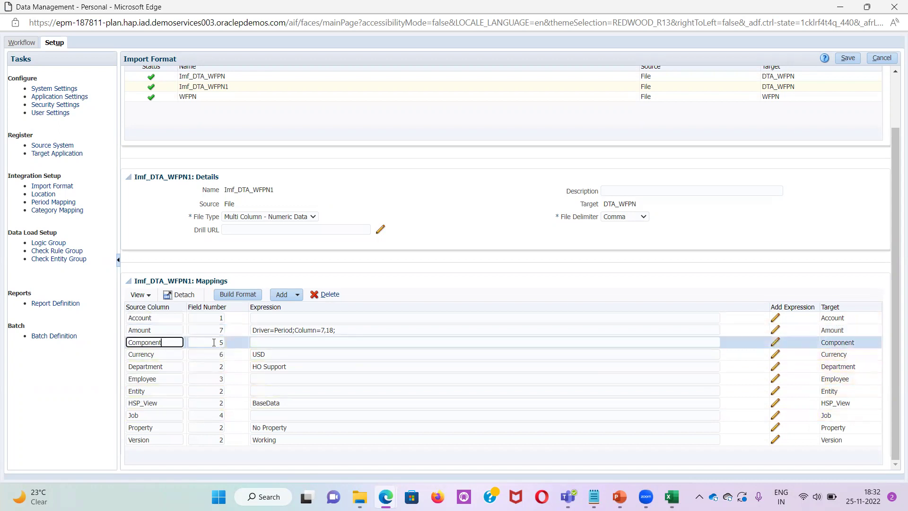
pyautogui.hotkey('alt', 'Tab')
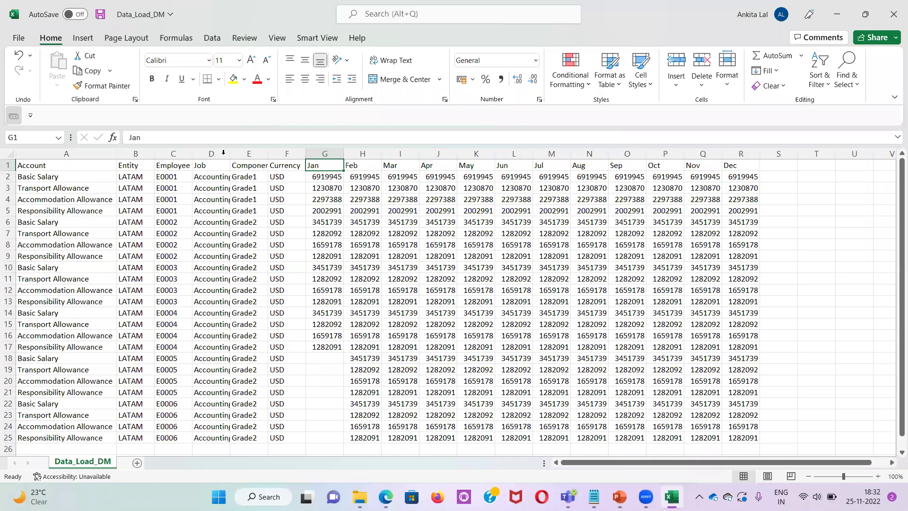
pyautogui.click(142, 165)
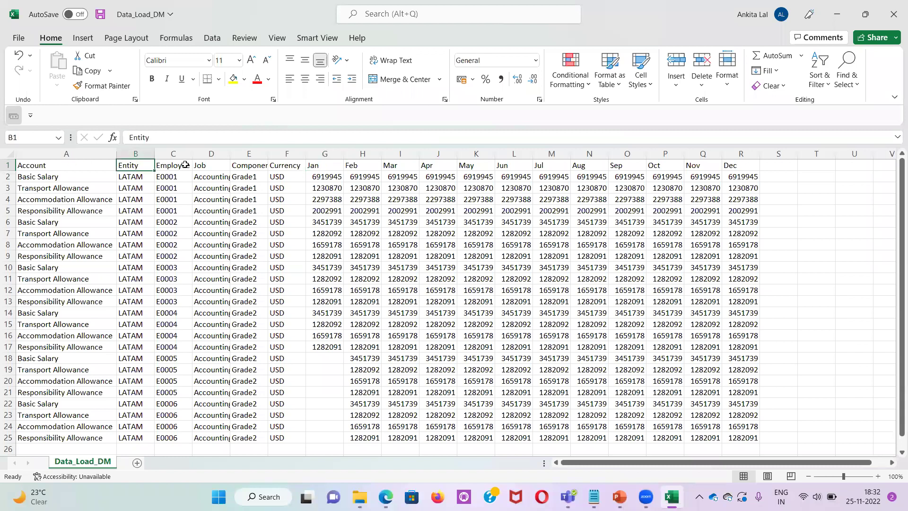
pyautogui.click(205, 165)
pyautogui.click(249, 166)
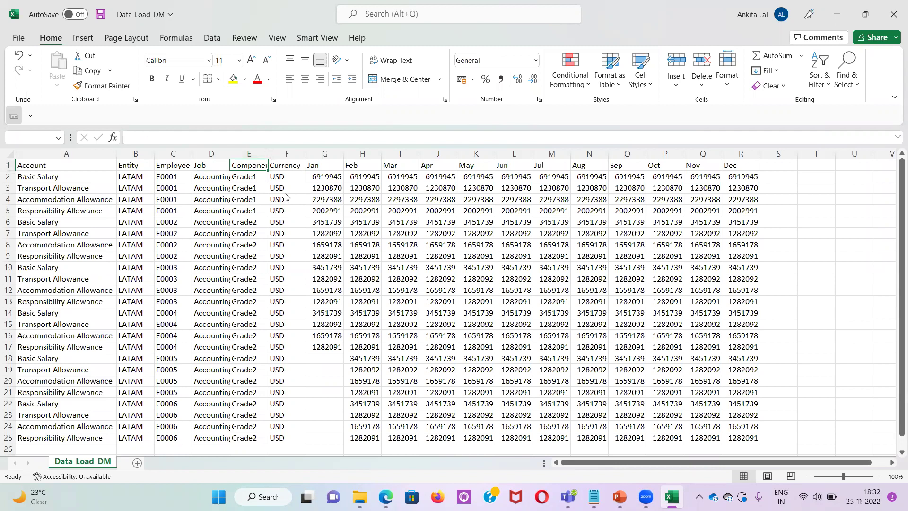
pyautogui.hotkey('alt', 'Tab')
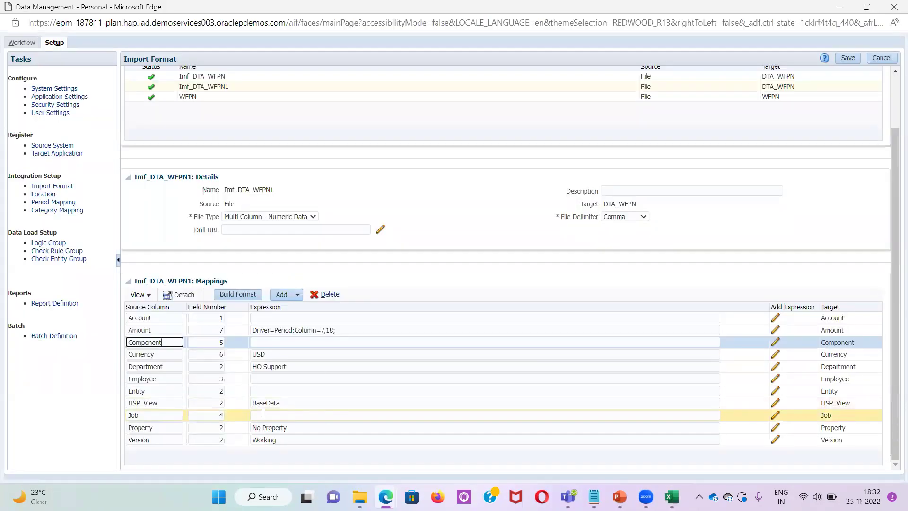
# Check the Job mapping row uses field 4 alongside Component's field 5
pyautogui.scroll(2, 263, 414)
pyautogui.scroll(-2, 283, 413)
pyautogui.click(307, 415)
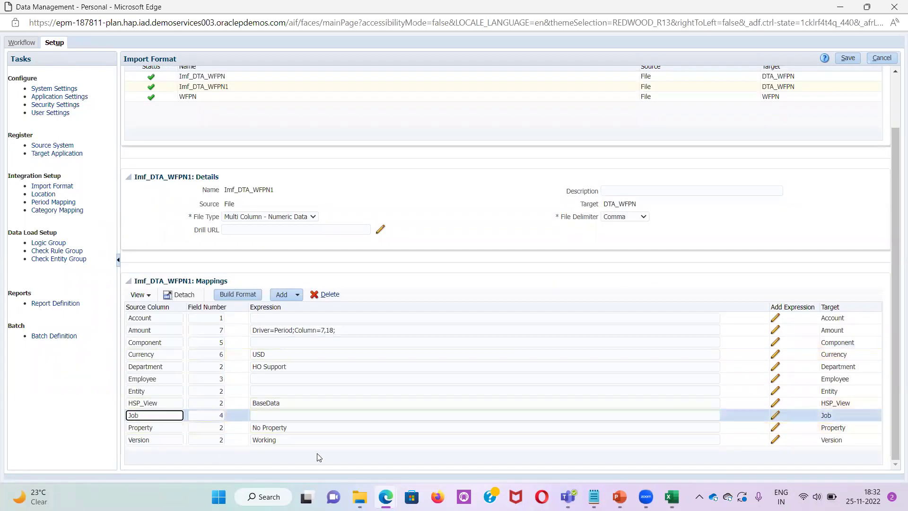
pyautogui.scroll(2, 318, 456)
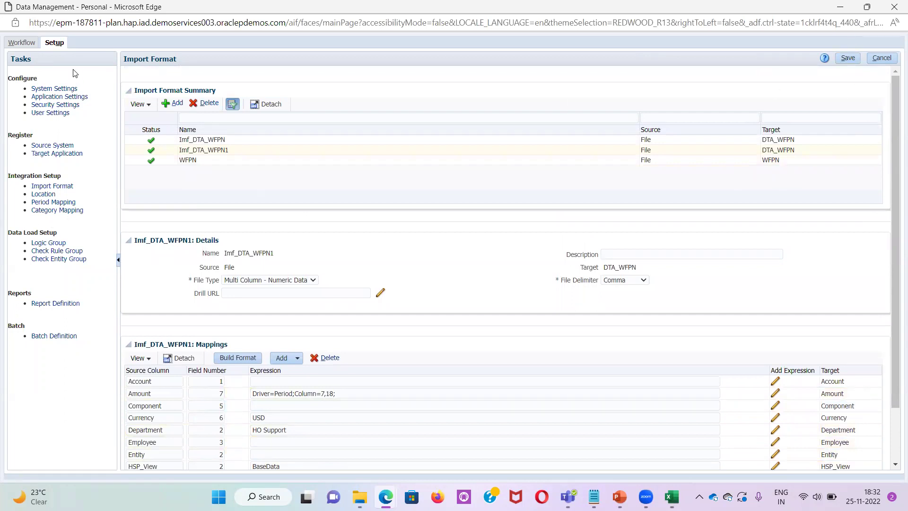
# On the Location page, add a trial location and browse import formats without choosing one
pyautogui.click(42, 193)
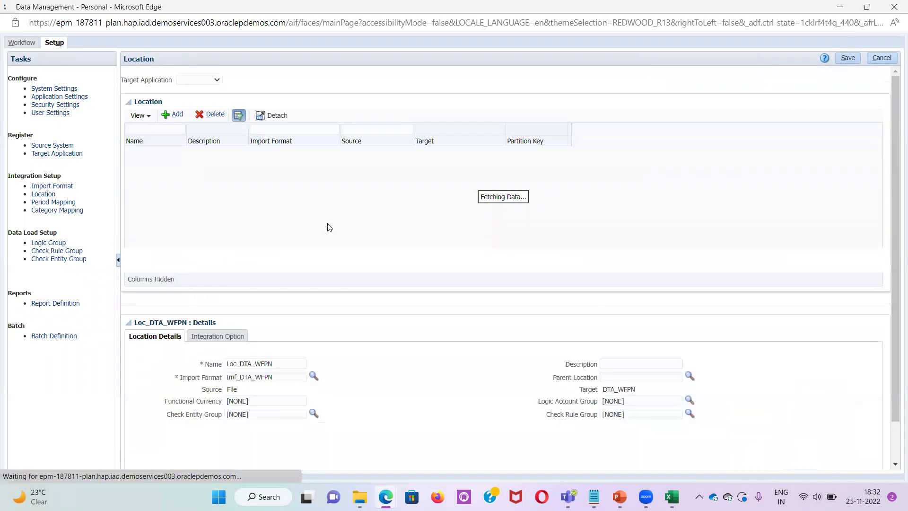
pyautogui.click(169, 115)
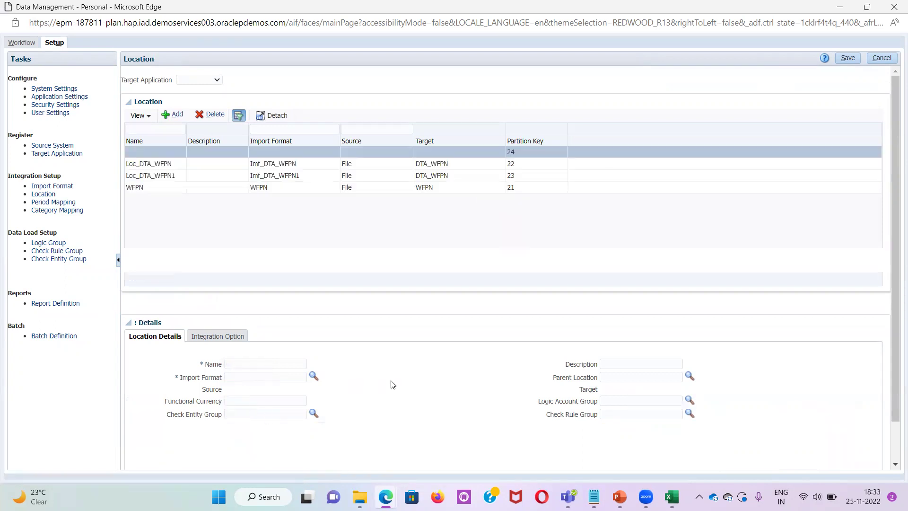
pyautogui.scroll(-1, 185, 321)
pyautogui.click(240, 317)
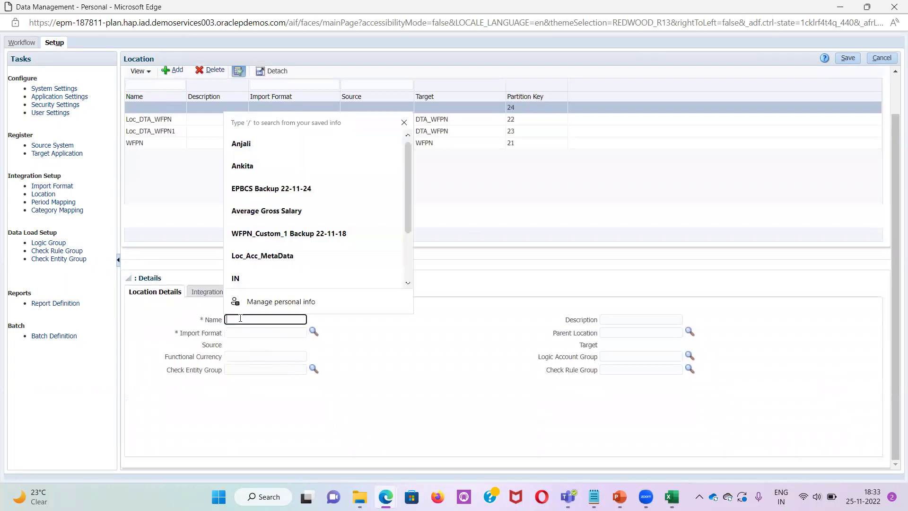
pyautogui.click(449, 363)
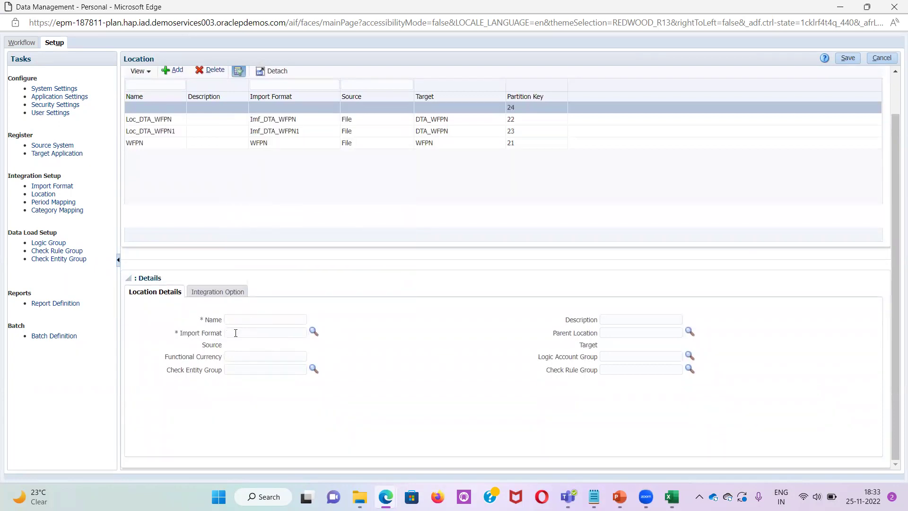
pyautogui.click(312, 332)
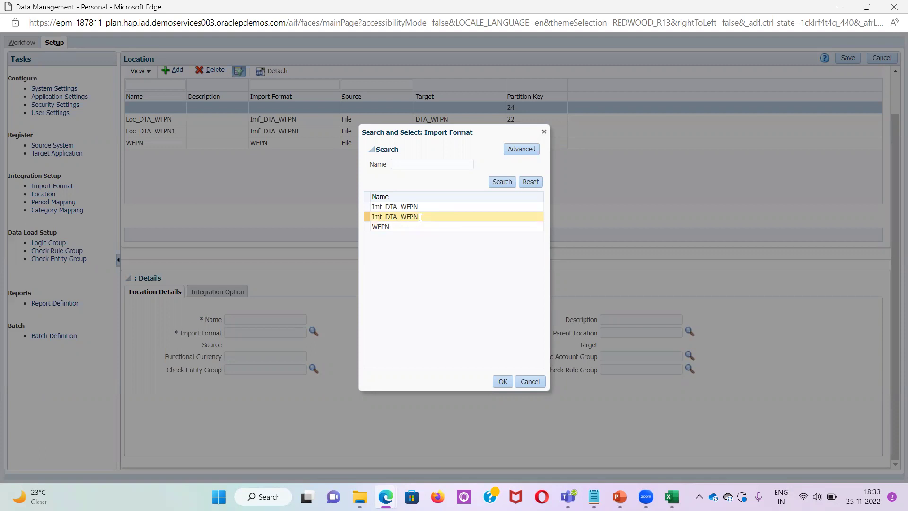
pyautogui.click(529, 381)
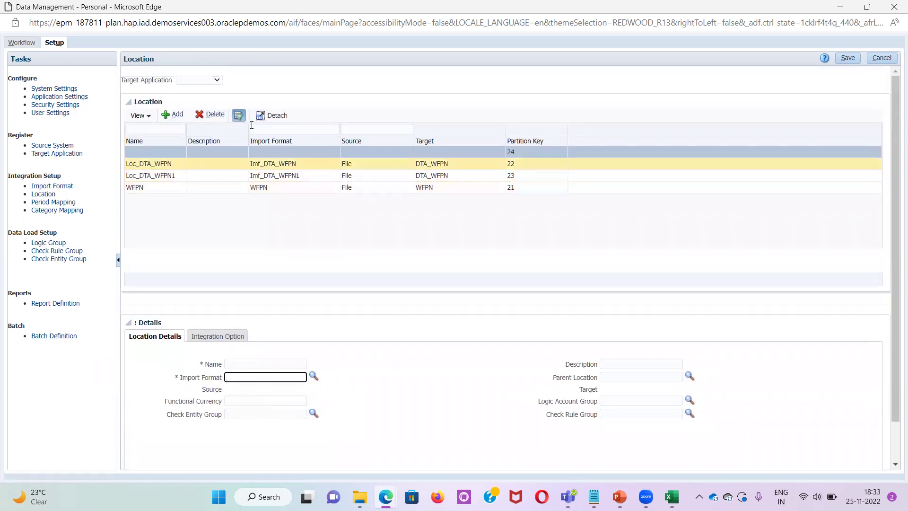
# Delete the blank location and save, keeping Loc_DTA_WFPN, Loc_DTA_WFPN1 and WFPN
pyautogui.click(211, 116)
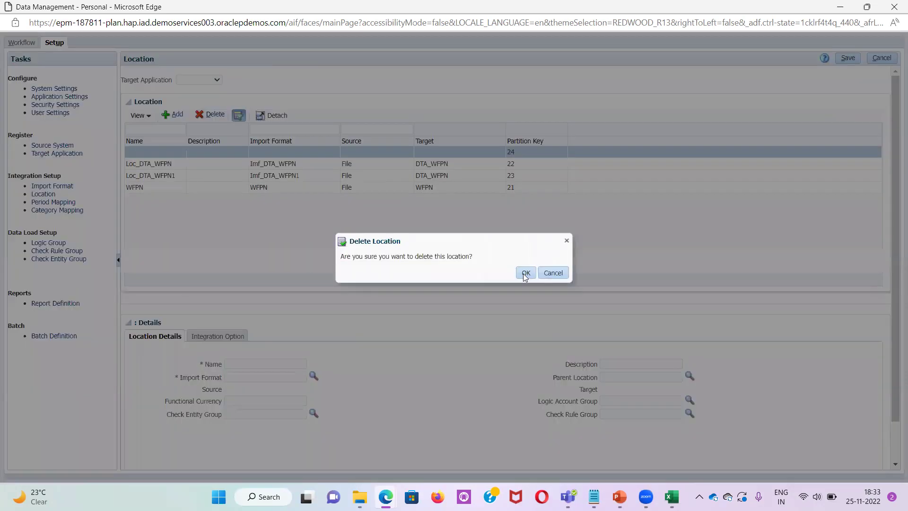
pyautogui.click(523, 273)
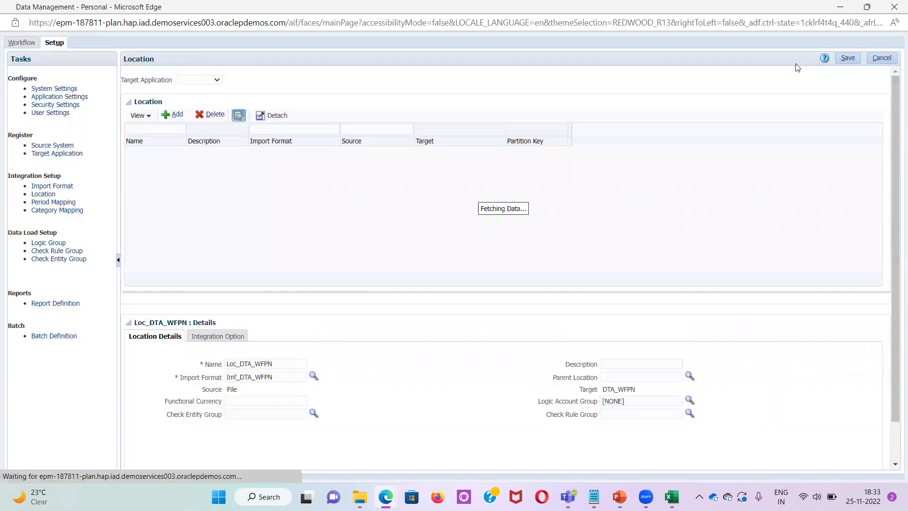
pyautogui.click(839, 59)
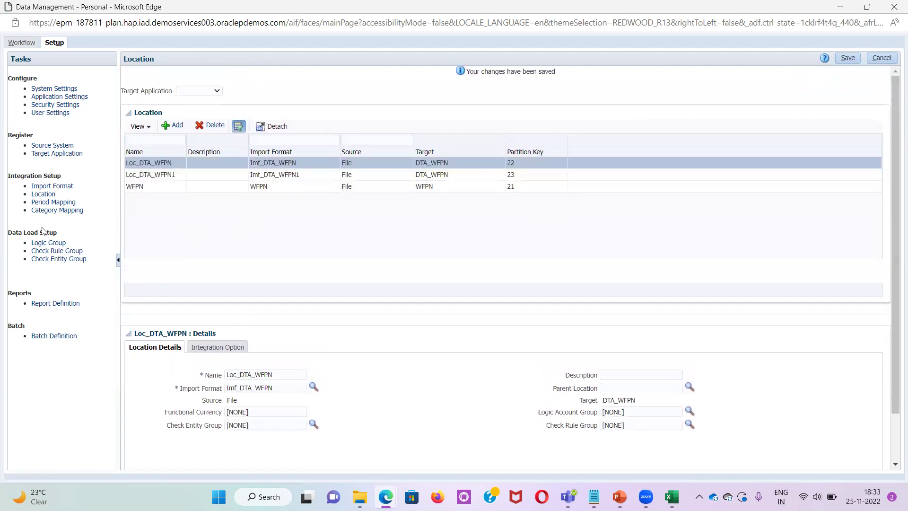
# View period mappings for the DTA_WFPN target application
pyautogui.click(43, 203)
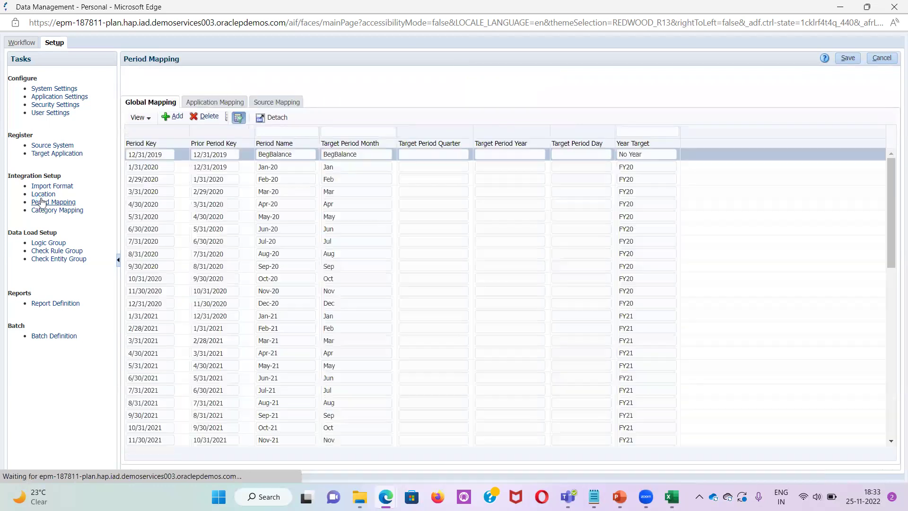
pyautogui.click(205, 101)
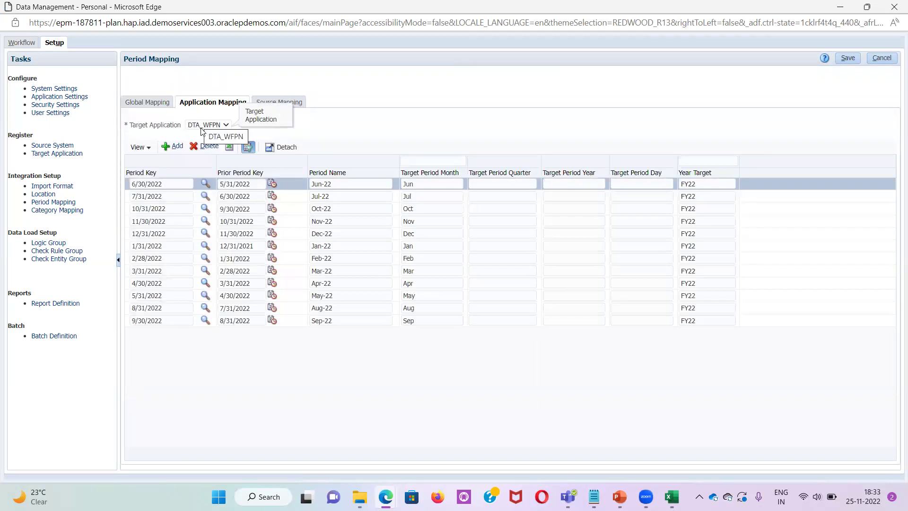
pyautogui.click(205, 125)
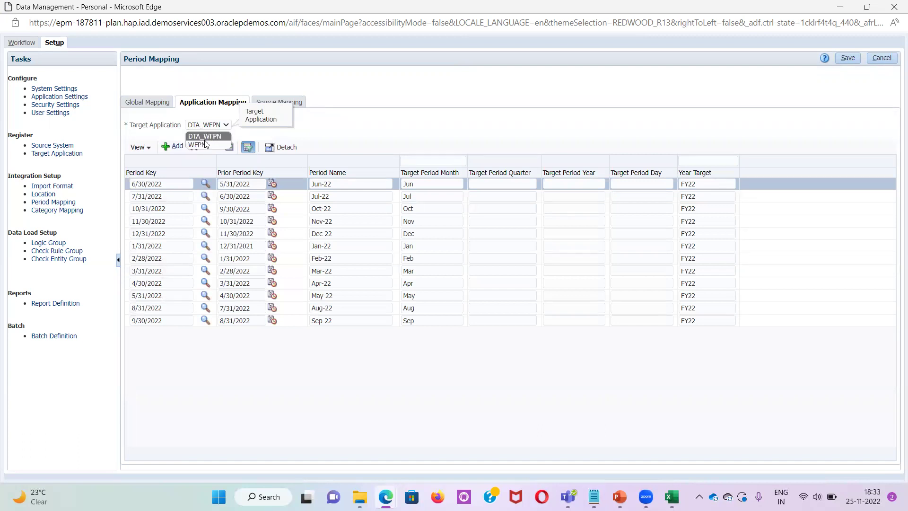
pyautogui.click(205, 137)
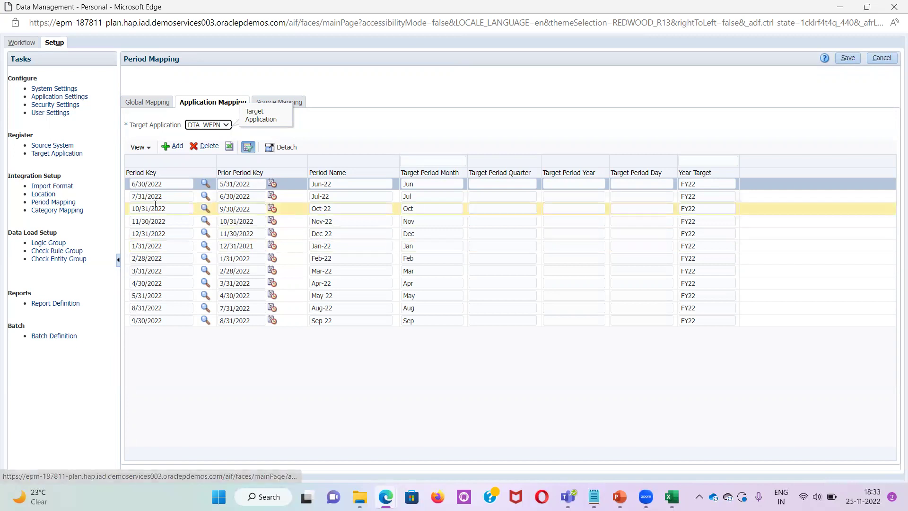
# Show the File source's twelve 2022 period mappings, then the Current and Plan categories
pyautogui.click(292, 102)
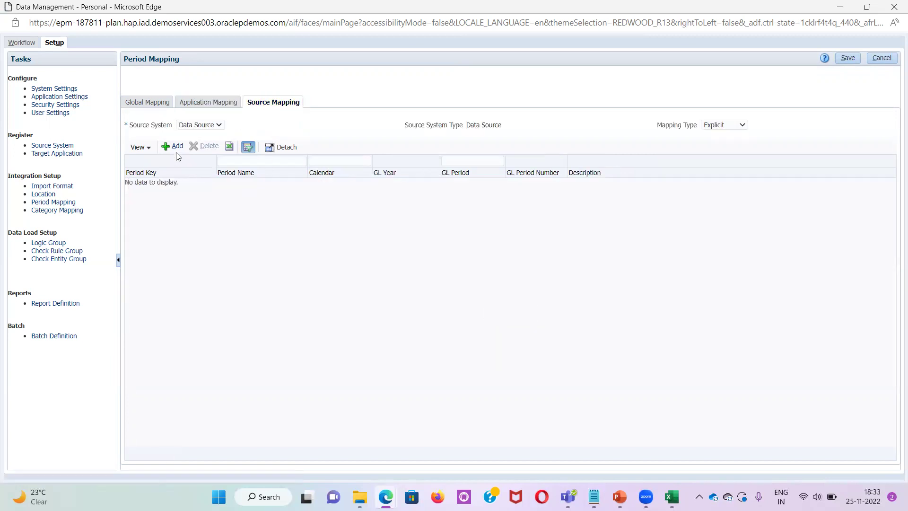
pyautogui.click(193, 125)
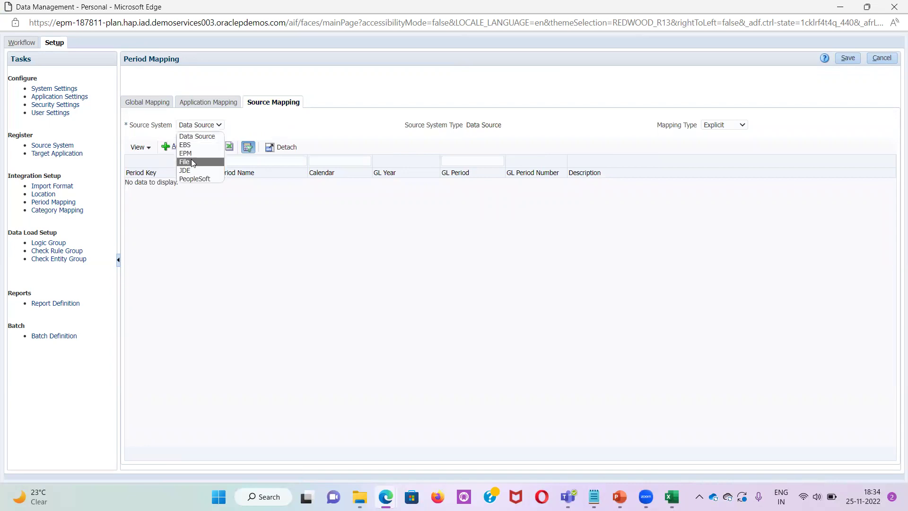
pyautogui.click(192, 161)
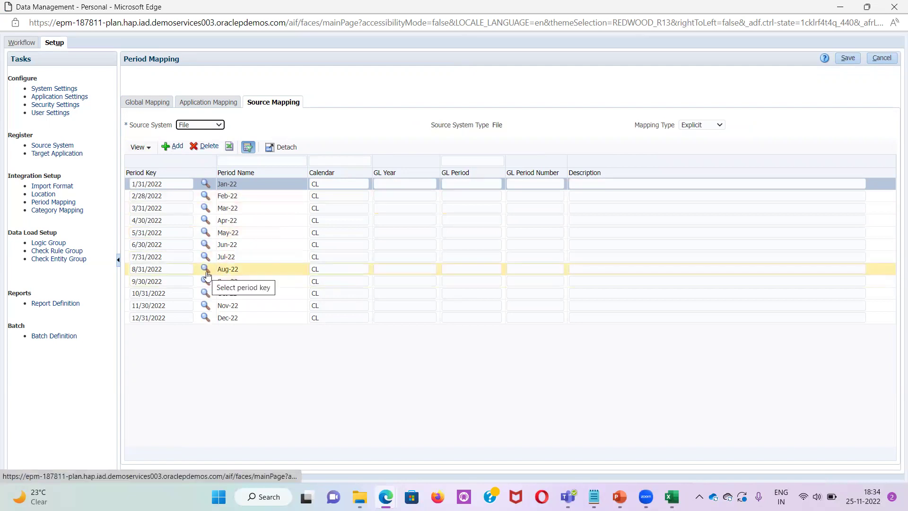
pyautogui.click(64, 211)
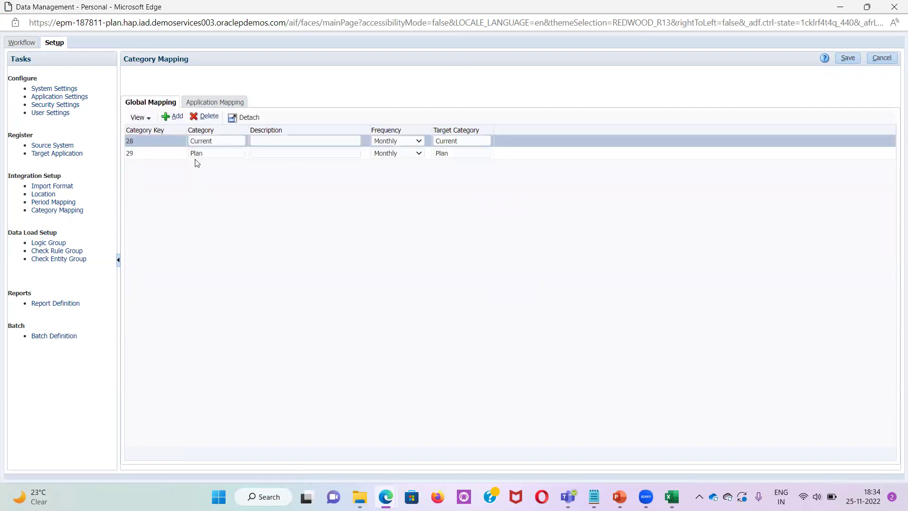
# Show DTA_WFPN's application category mapping with Plan mapped to target category Plan
pyautogui.click(197, 101)
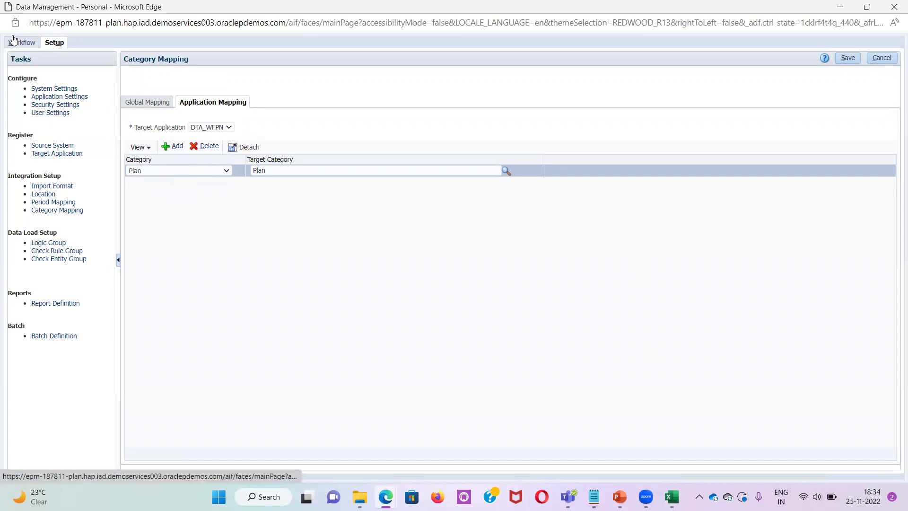
# Open Data Load Mapping for Loc_DTA_WFPN and review the Component, Currency and Data dimensions
pyautogui.click(33, 44)
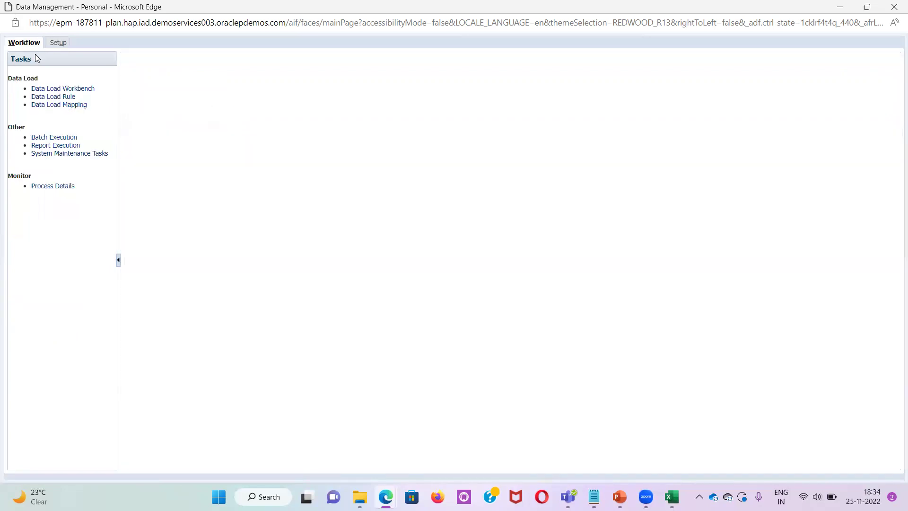
pyautogui.click(58, 104)
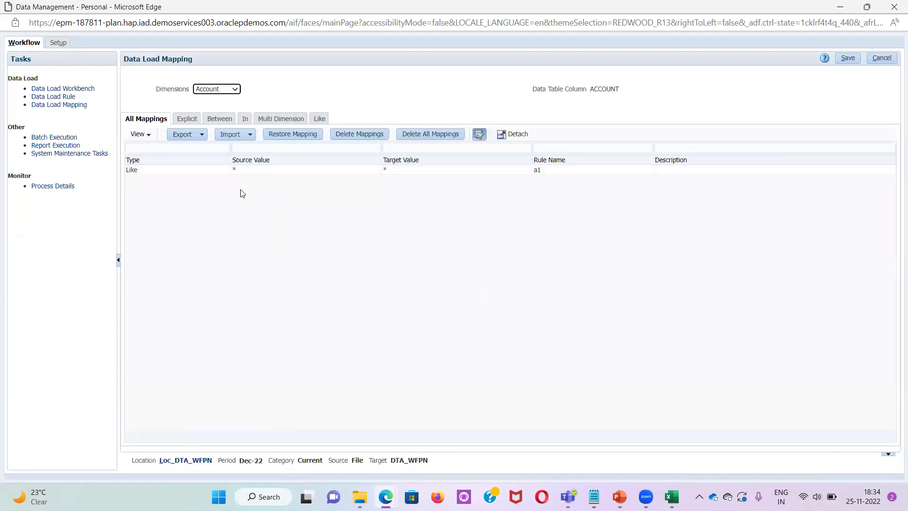
pyautogui.click(216, 90)
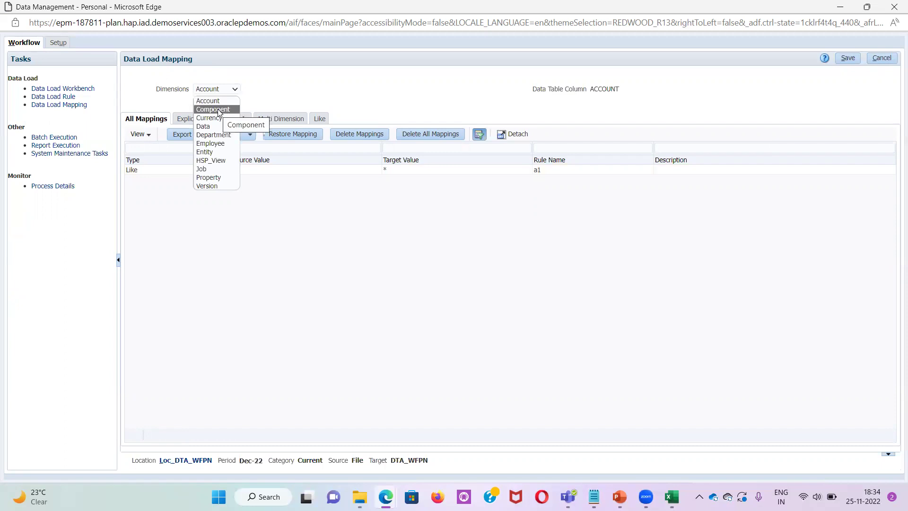
pyautogui.click(216, 109)
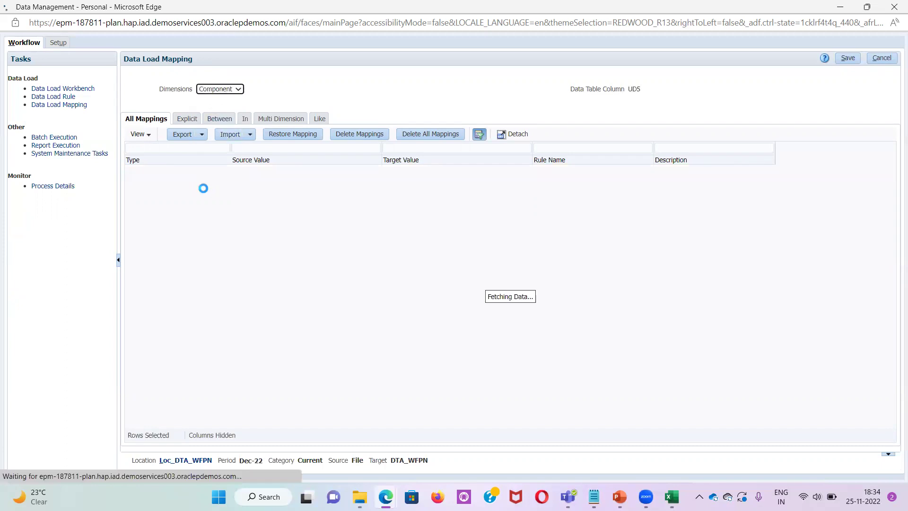
pyautogui.click(224, 88)
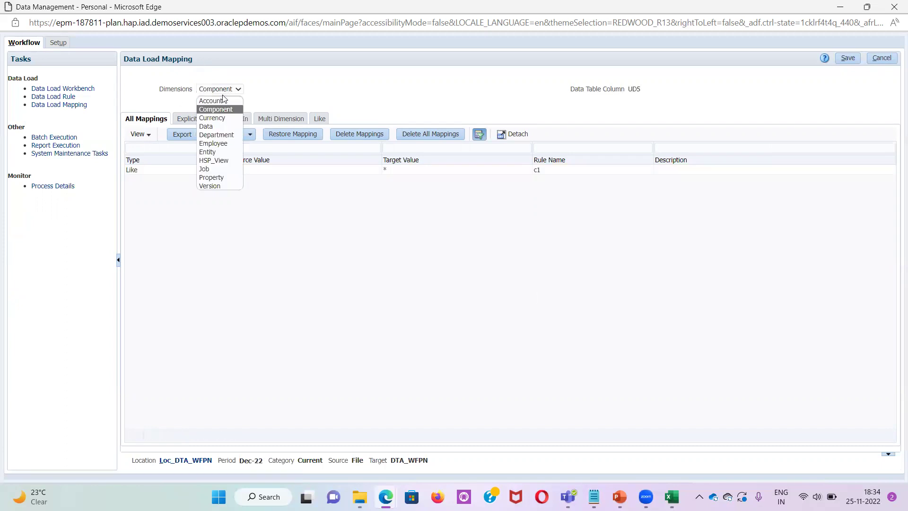
pyautogui.click(214, 117)
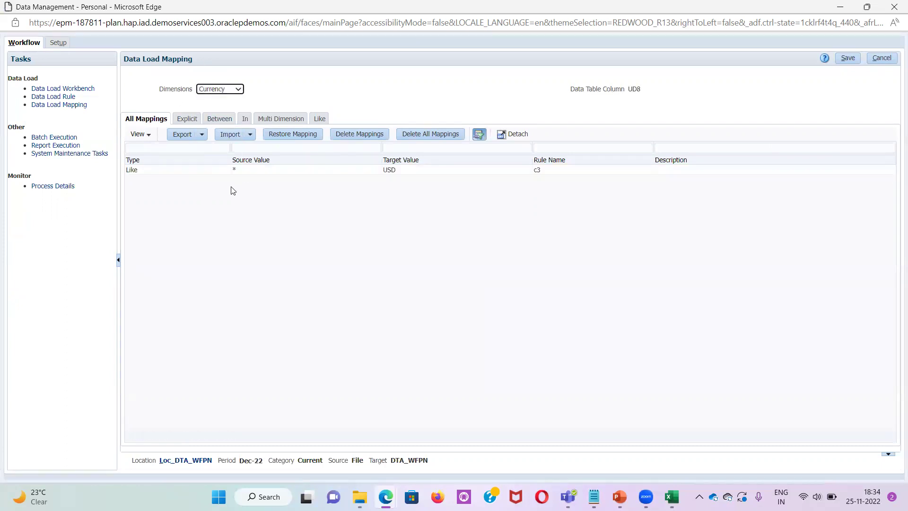
pyautogui.click(219, 90)
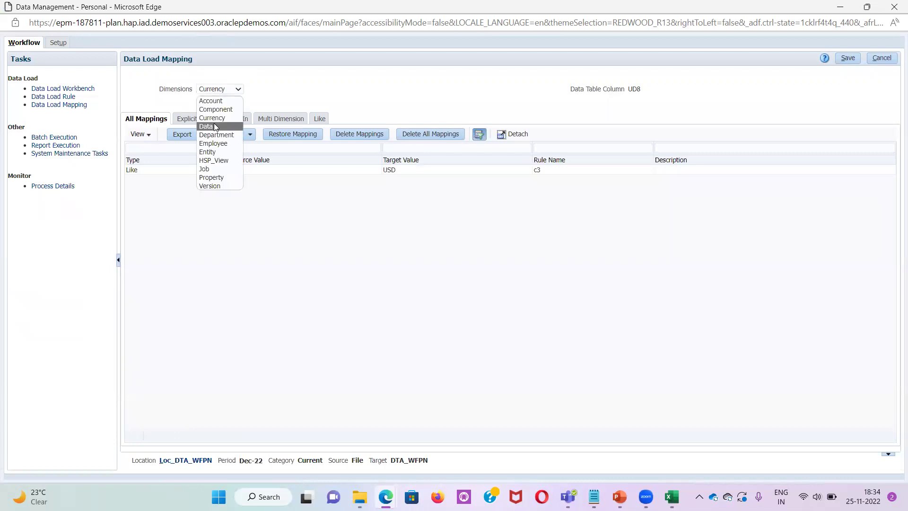
pyautogui.click(214, 126)
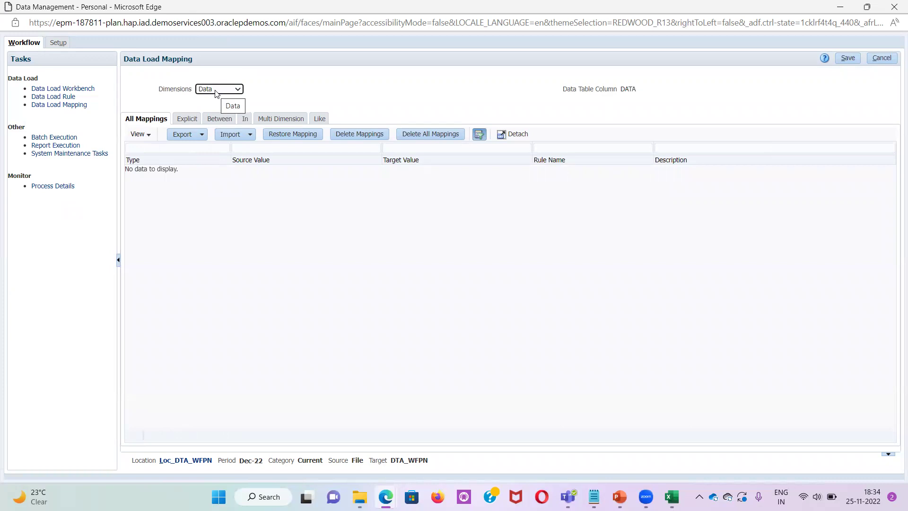
# Review Department, Employee, Entity, HSP_View, Job, Property and Version mappings, Version being Like * to *
pyautogui.click(215, 91)
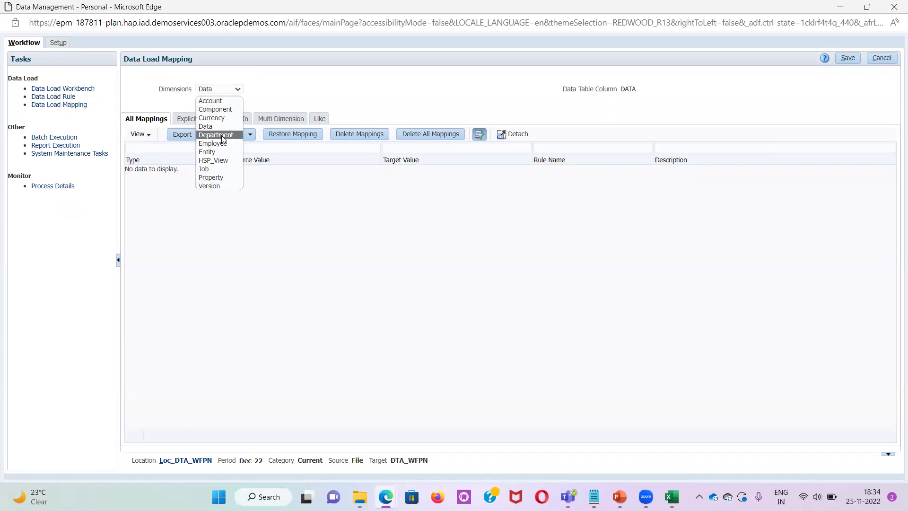
pyautogui.click(215, 135)
pyautogui.click(221, 90)
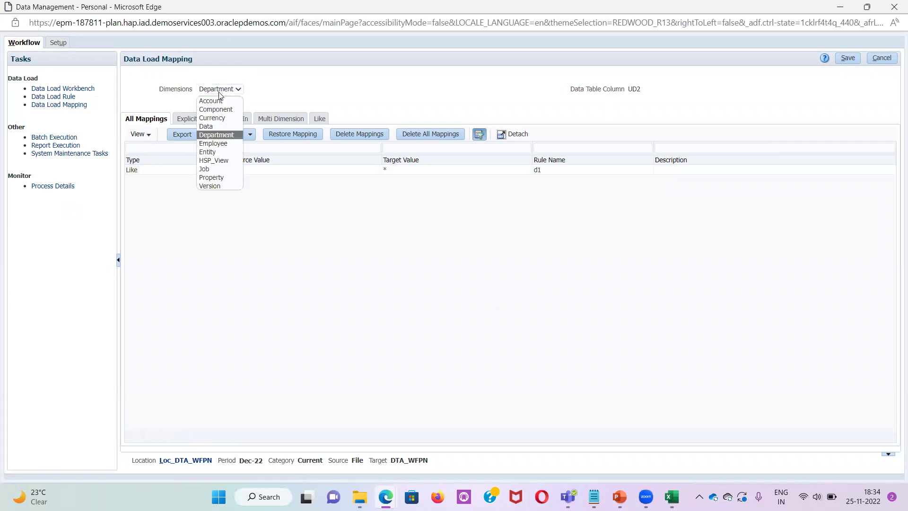
pyautogui.click(213, 143)
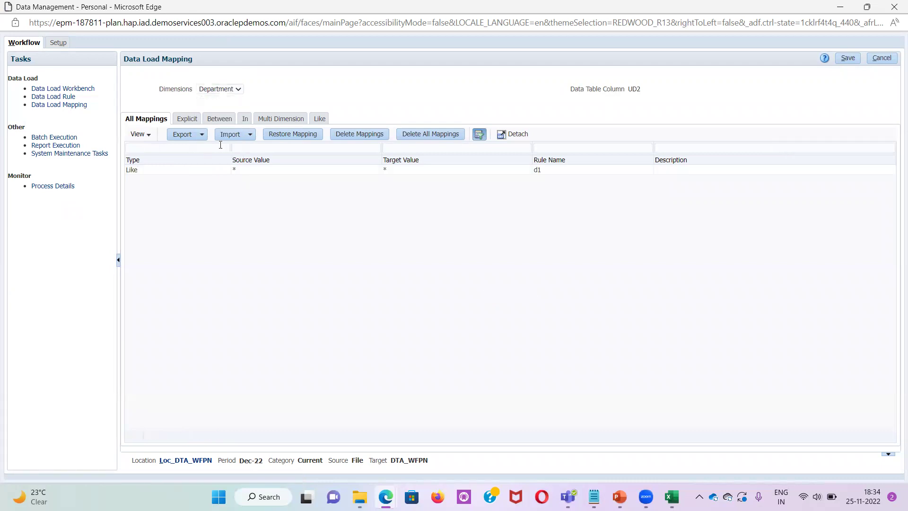
pyautogui.click(214, 90)
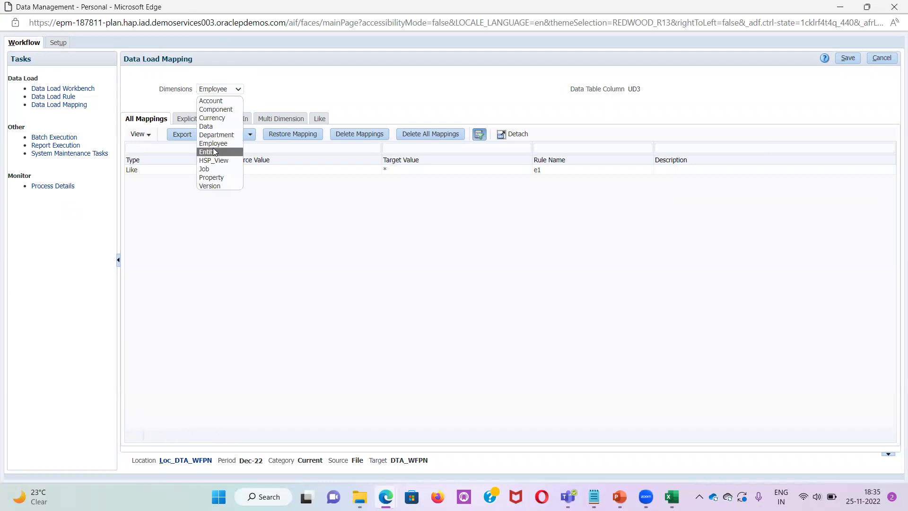
pyautogui.click(213, 148)
pyautogui.click(223, 90)
pyautogui.click(219, 161)
pyautogui.click(218, 90)
pyautogui.click(216, 168)
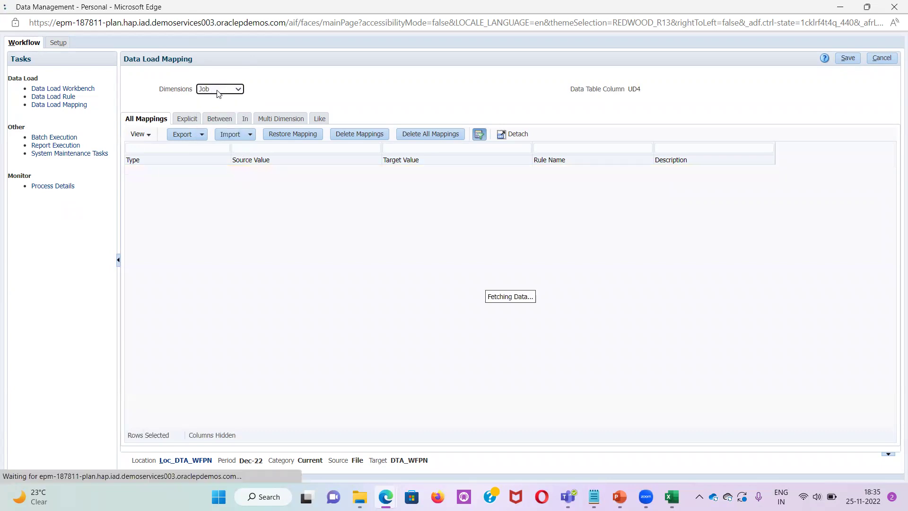
pyautogui.click(218, 91)
pyautogui.click(211, 178)
pyautogui.click(222, 90)
pyautogui.click(210, 186)
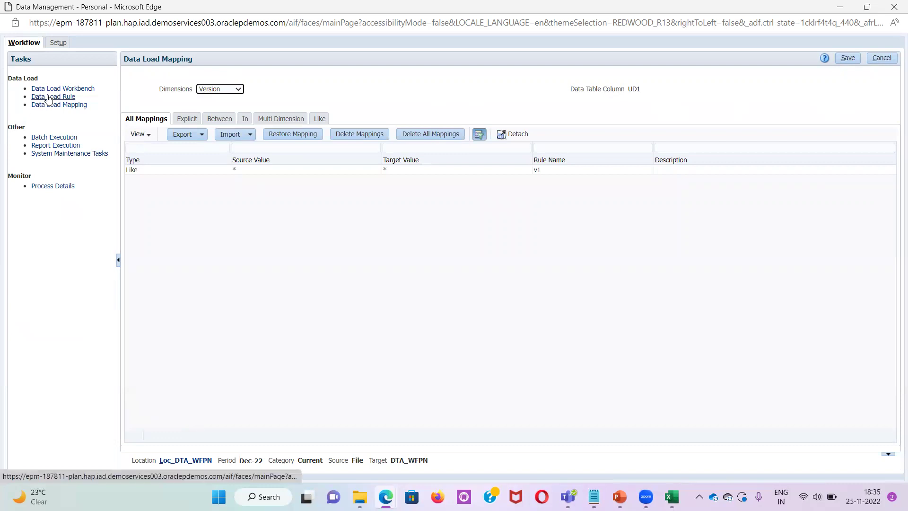
# On the Data Load Rule page, set the POV location to Loc_DTA_WFPN1 and period to Jan-22
pyautogui.click(59, 105)
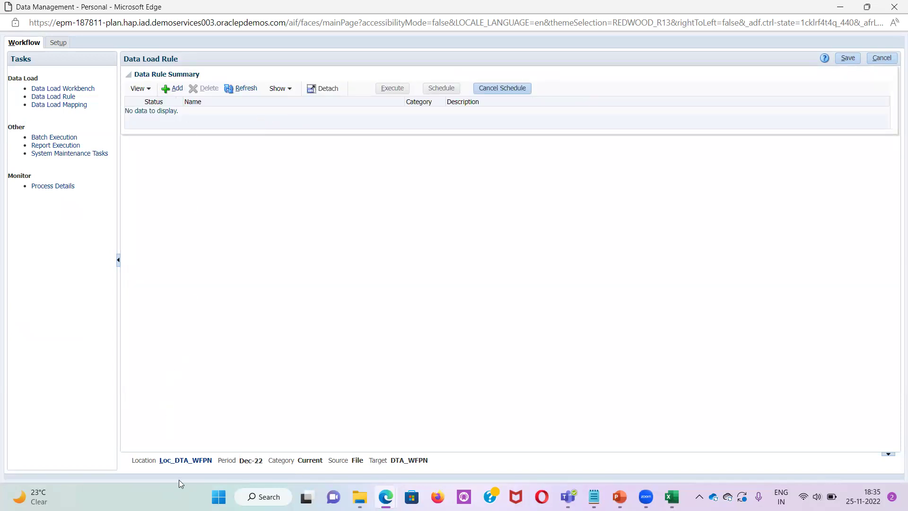
pyautogui.click(185, 458)
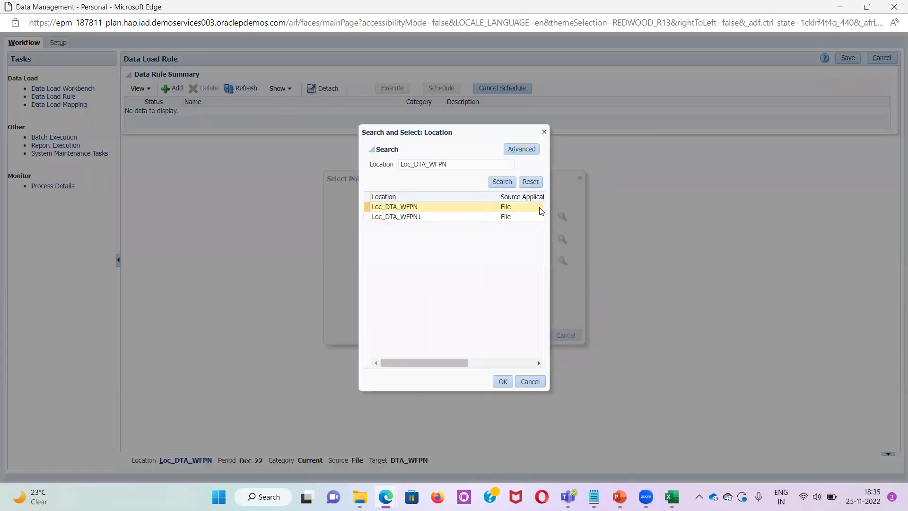
pyautogui.click(538, 217)
pyautogui.click(501, 381)
pyautogui.click(562, 240)
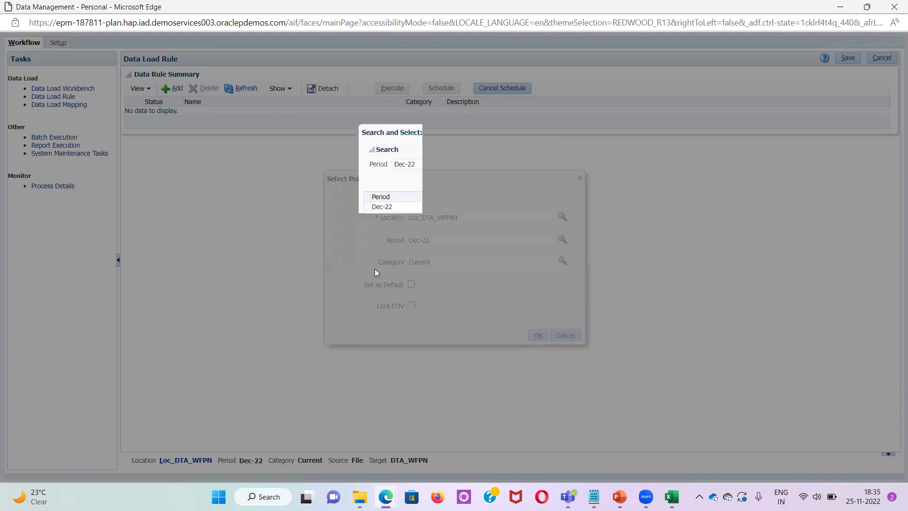
pyautogui.click(531, 182)
pyautogui.click(502, 181)
pyautogui.click(377, 314)
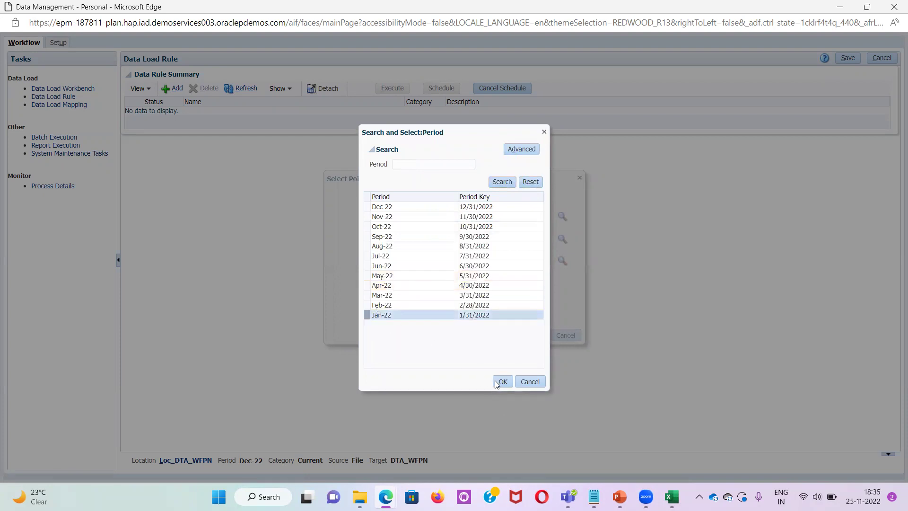
pyautogui.click(503, 381)
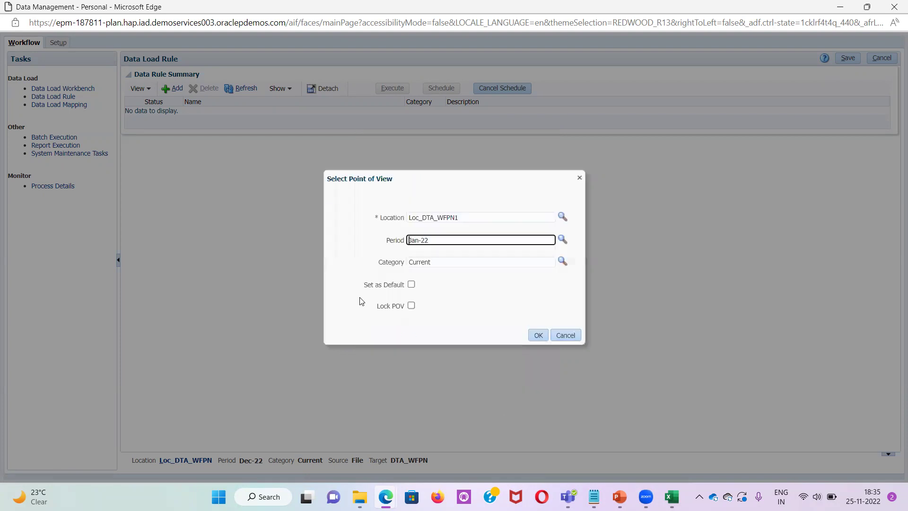
# Set the POV category to Plan and apply the point of view
pyautogui.click(562, 260)
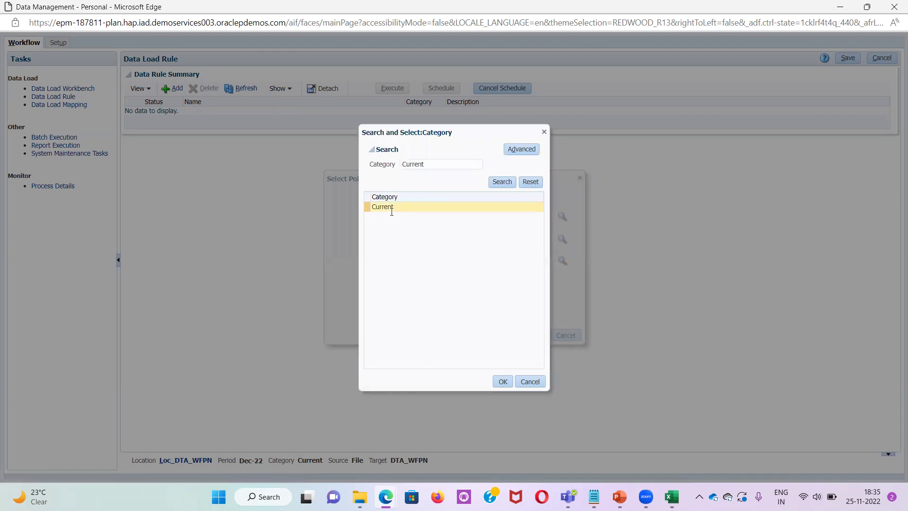
pyautogui.click(539, 183)
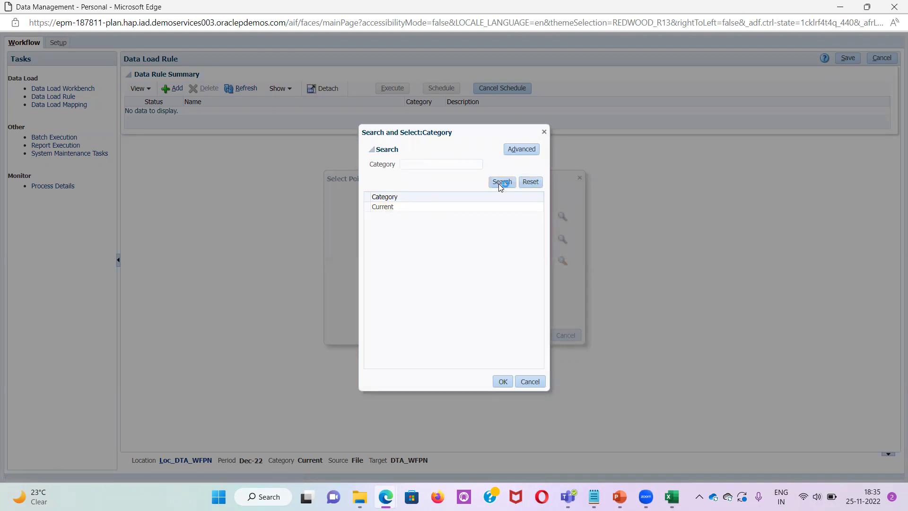
pyautogui.click(379, 217)
pyautogui.click(502, 381)
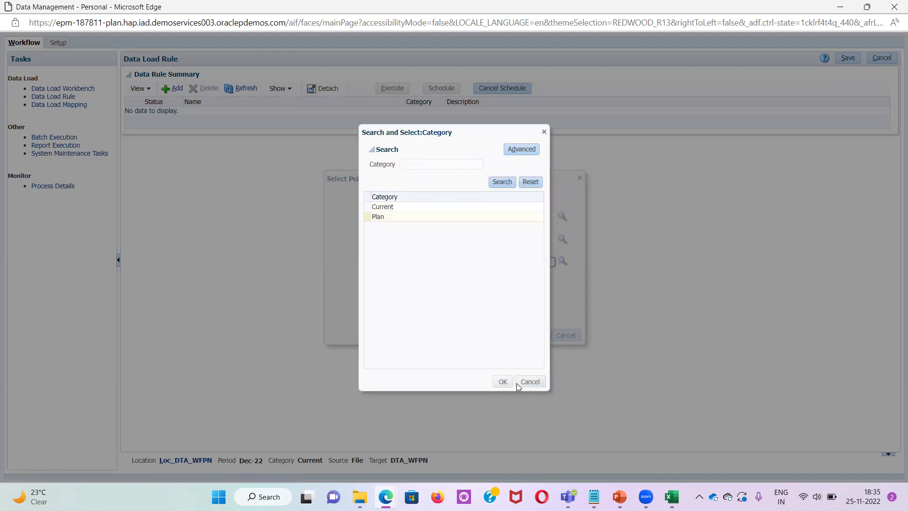
pyautogui.click(537, 337)
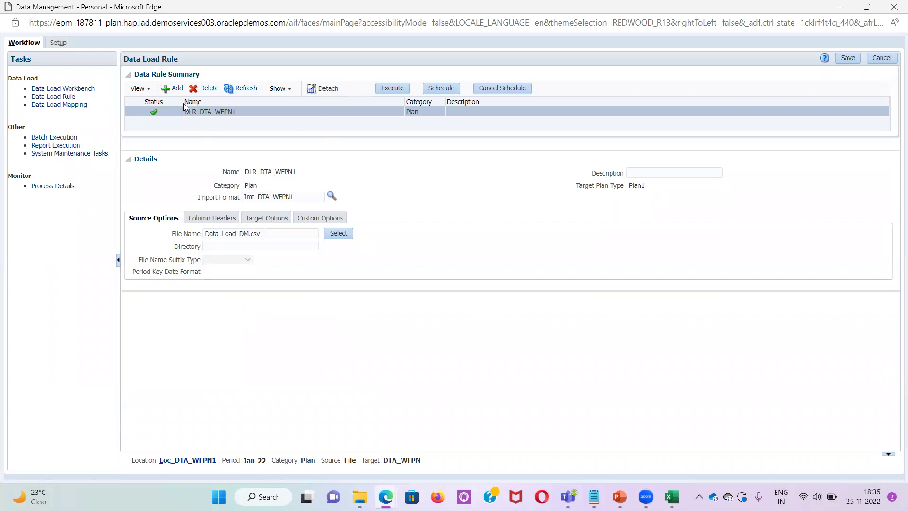
# Start a new data load rule named DLR_Data_WFPN
pyautogui.click(166, 90)
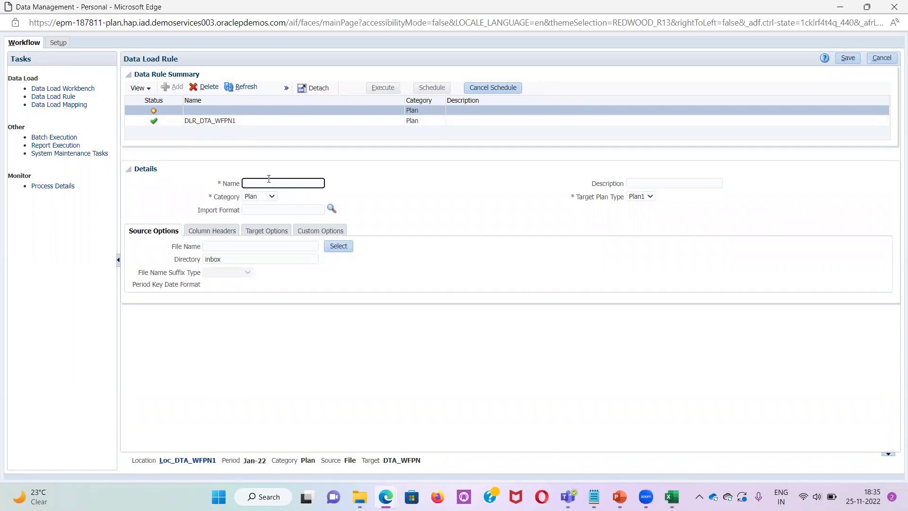
pyautogui.click(330, 210)
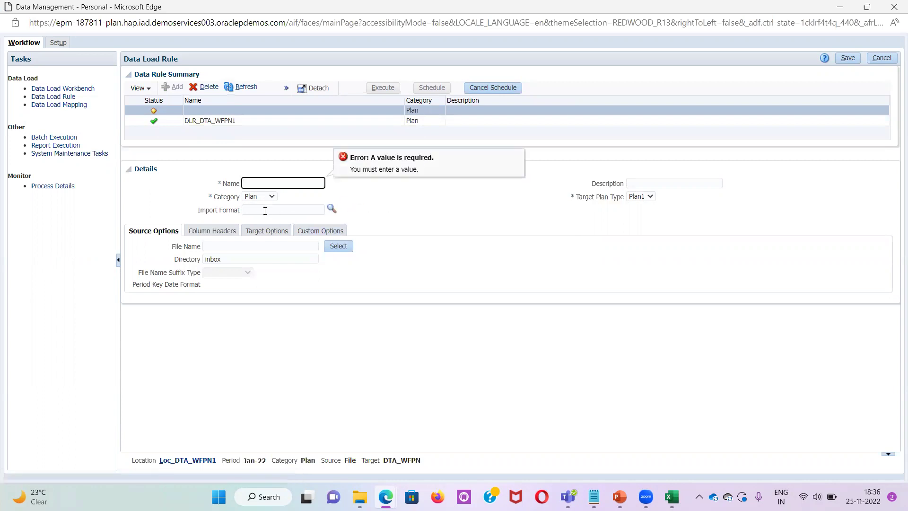
pyautogui.click(252, 183)
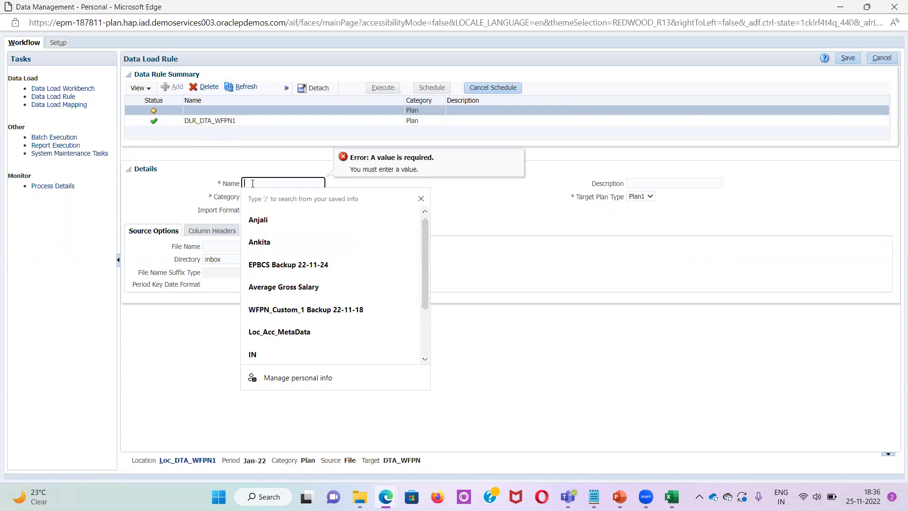
pyautogui.write('DLR_')
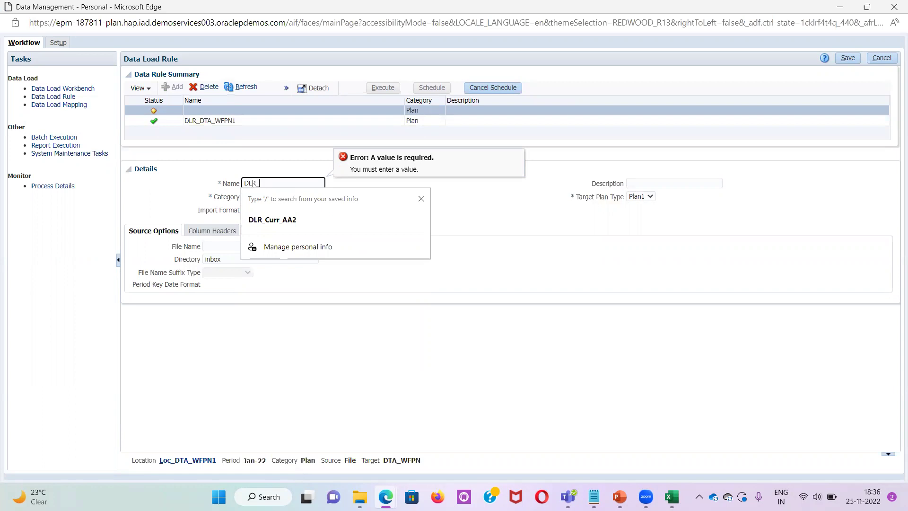
pyautogui.write('Data_WFPN')
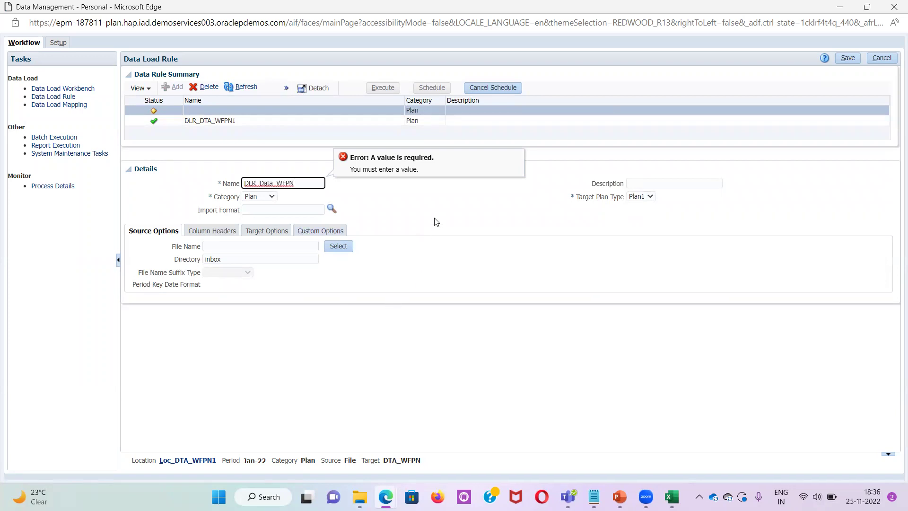
pyautogui.click(393, 212)
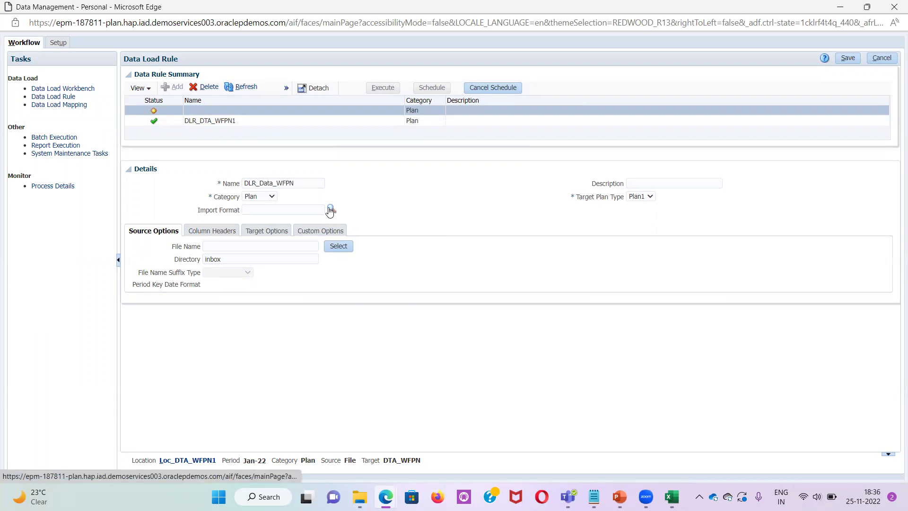
# Assign import format Imf_DTA_WFPN1, save the rule, and set source file Data_Load_DM.csv
pyautogui.click(330, 209)
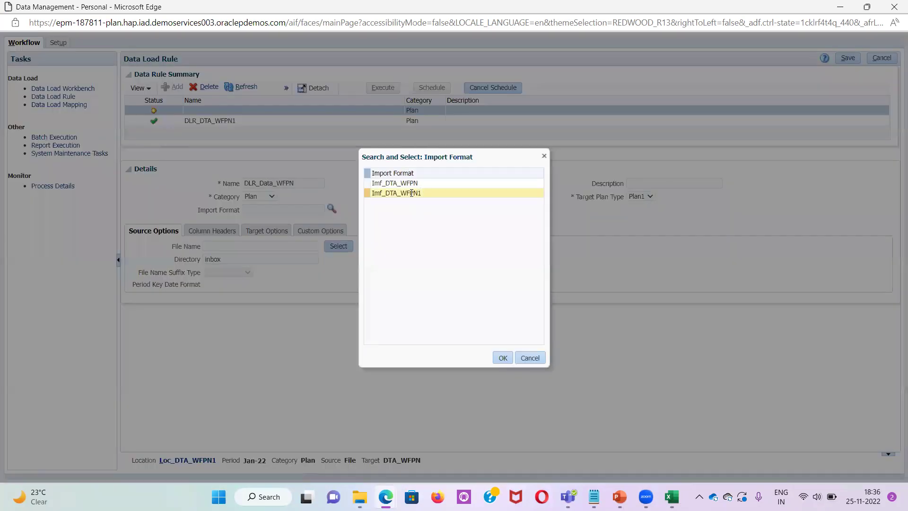
pyautogui.click(398, 193)
pyautogui.click(497, 359)
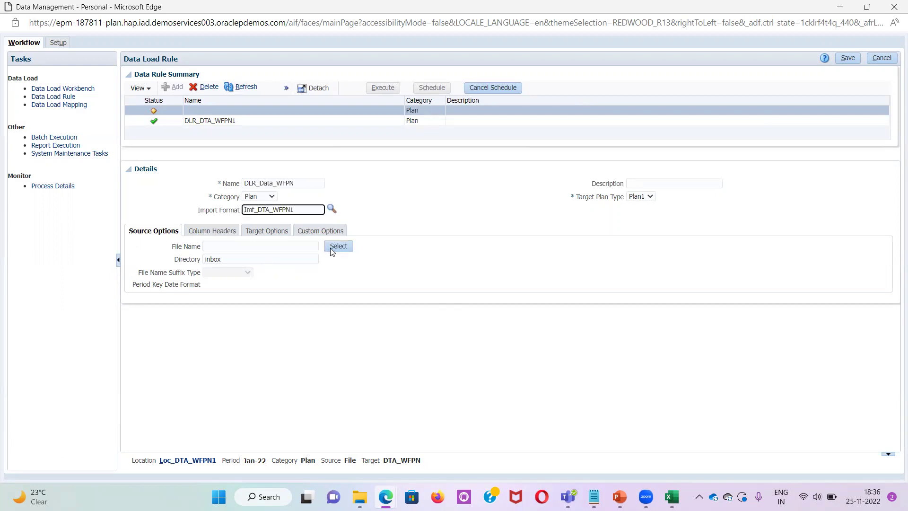
pyautogui.click(848, 57)
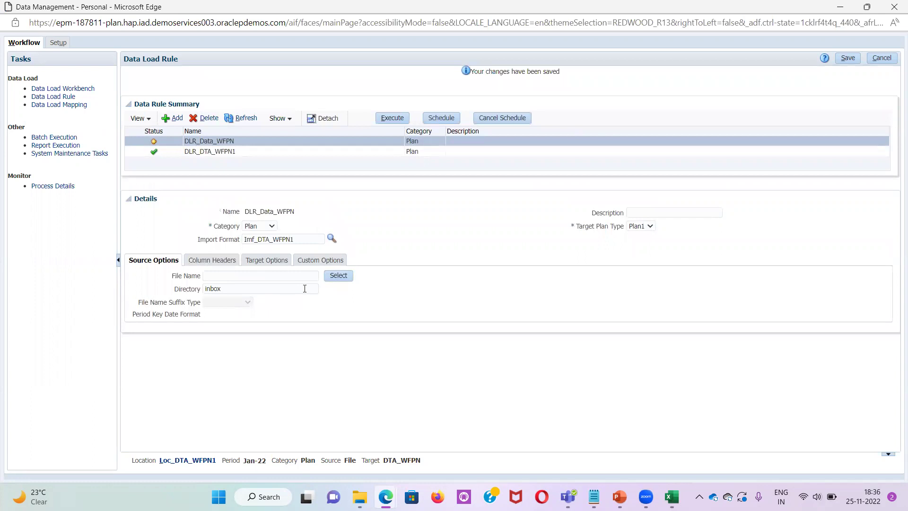
pyautogui.click(334, 277)
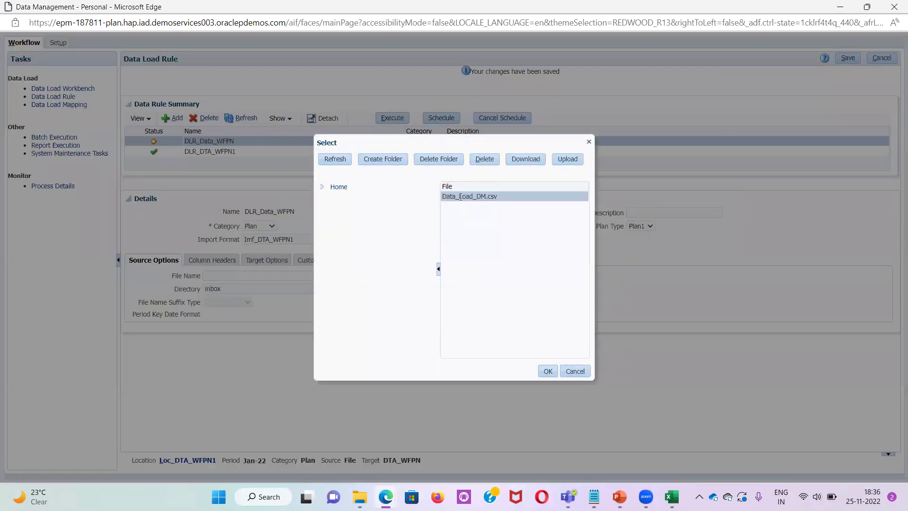
pyautogui.click(547, 372)
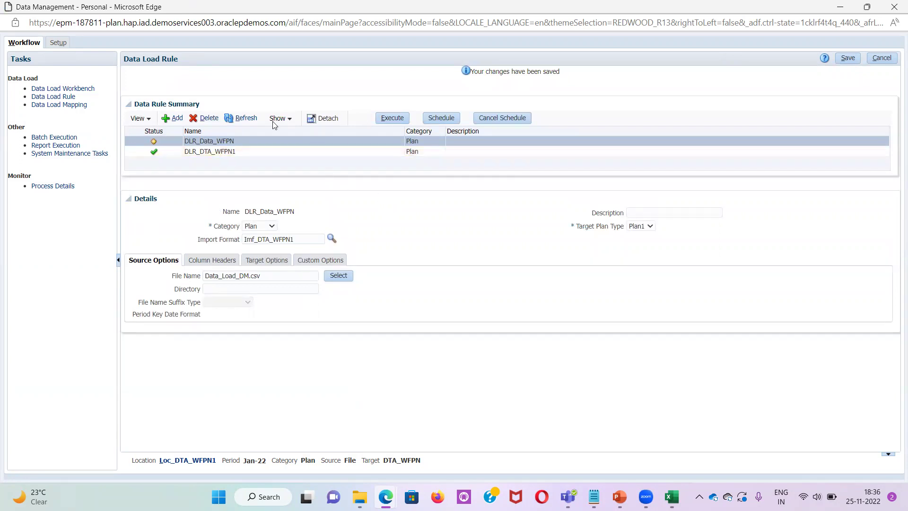
# Execute DLR_Data_WFPN with Import from Source, end period Dec-22 and export mode Replace Data
pyautogui.click(383, 119)
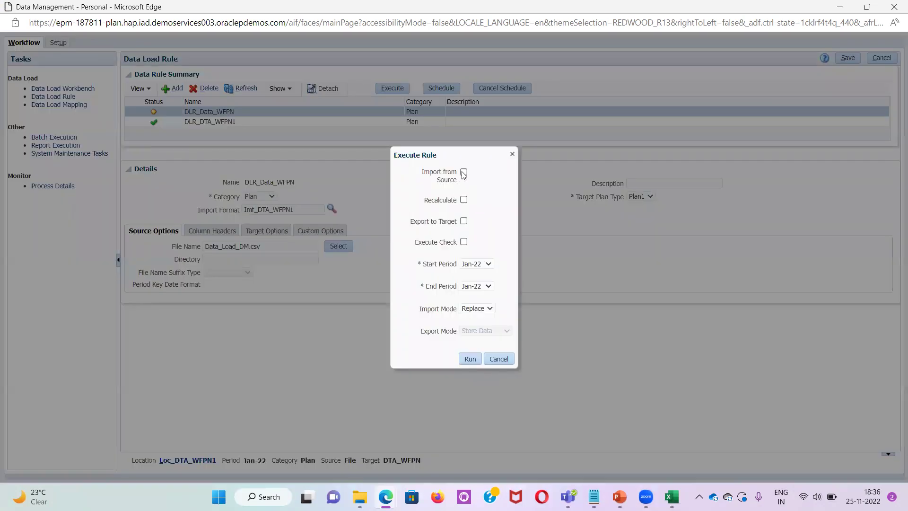
pyautogui.click(463, 172)
pyautogui.click(474, 286)
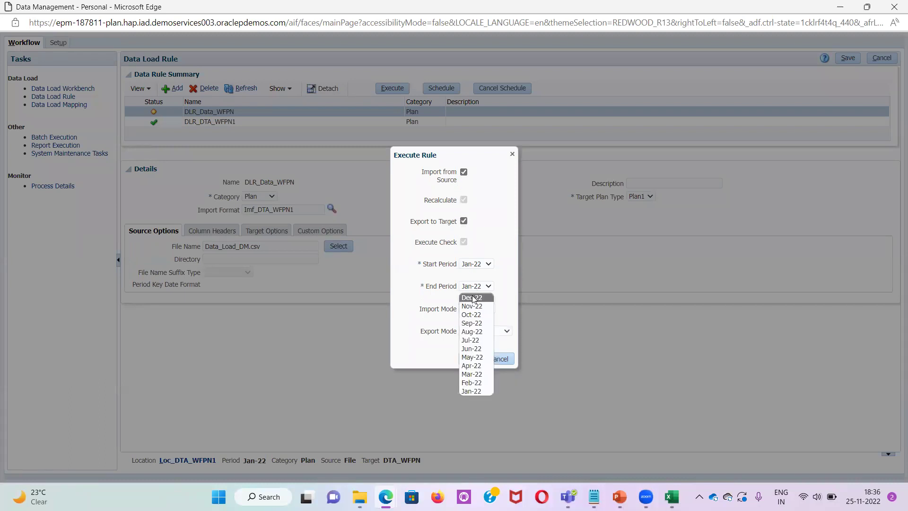
pyautogui.click(472, 298)
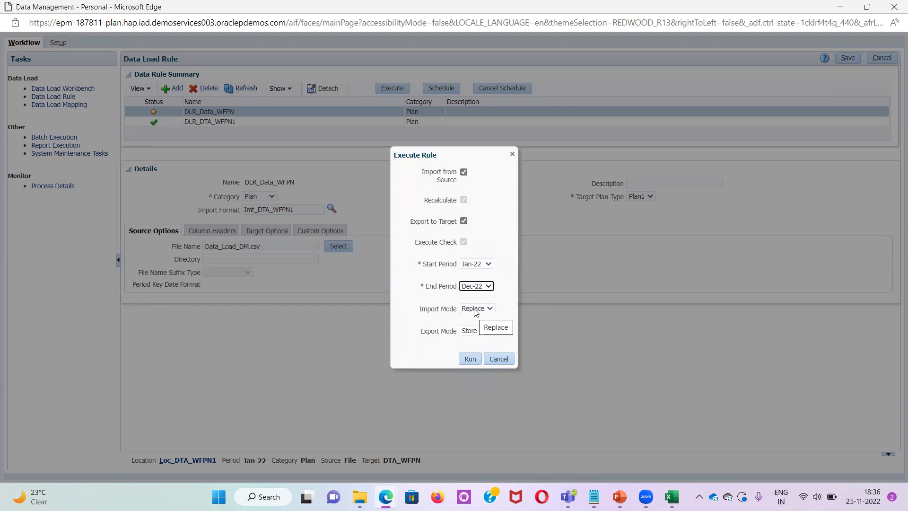
pyautogui.click(475, 331)
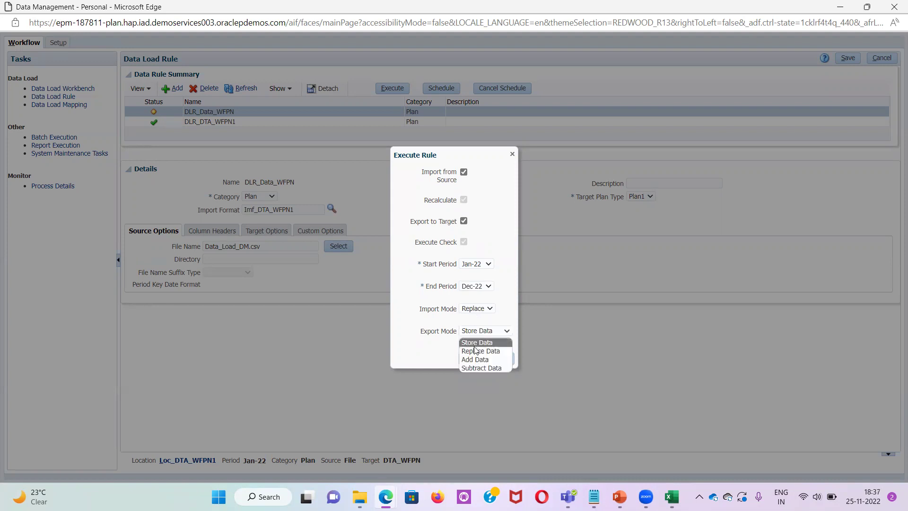
pyautogui.click(476, 351)
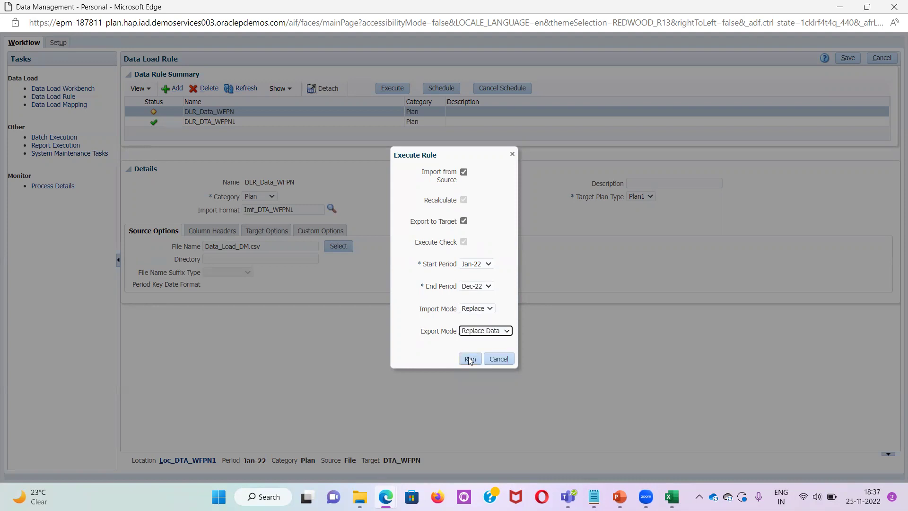
pyautogui.click(470, 359)
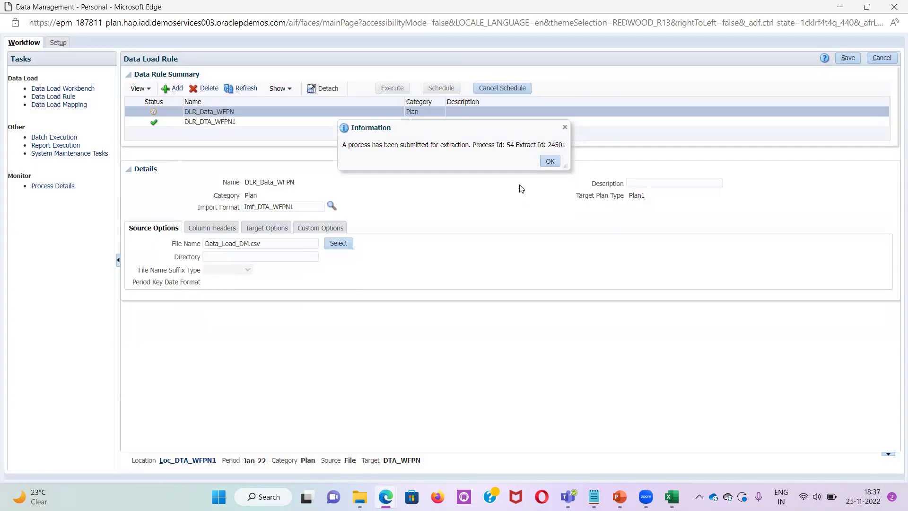
# Refresh the rule list until DLR_Data_WFPN shows a successful status
pyautogui.click(543, 163)
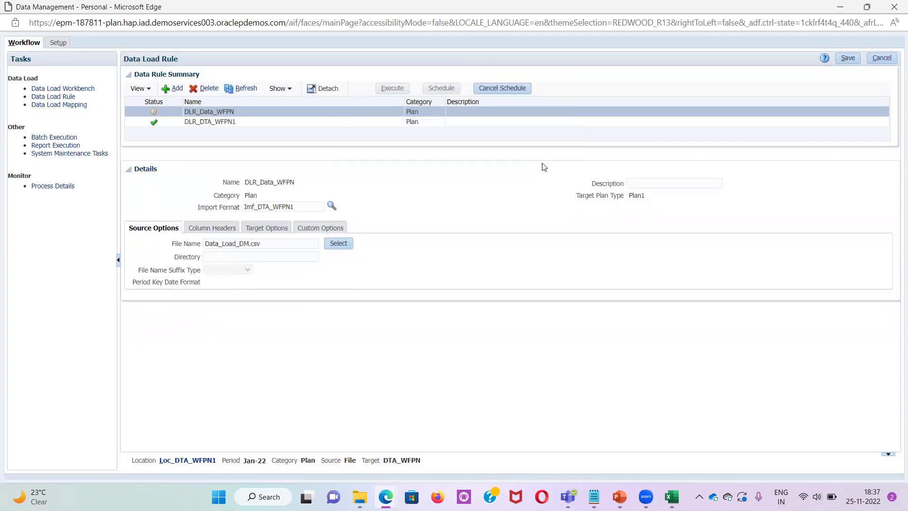
pyautogui.click(249, 90)
pyautogui.click(244, 91)
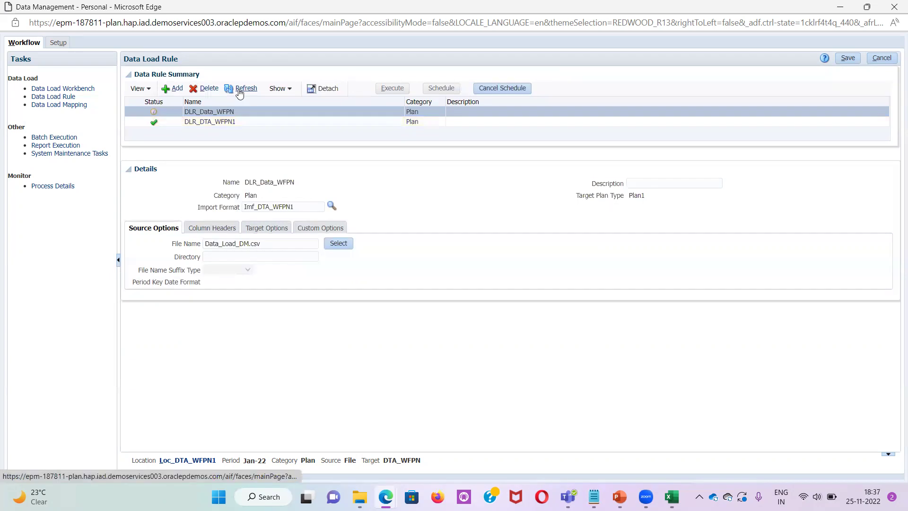
pyautogui.click(240, 92)
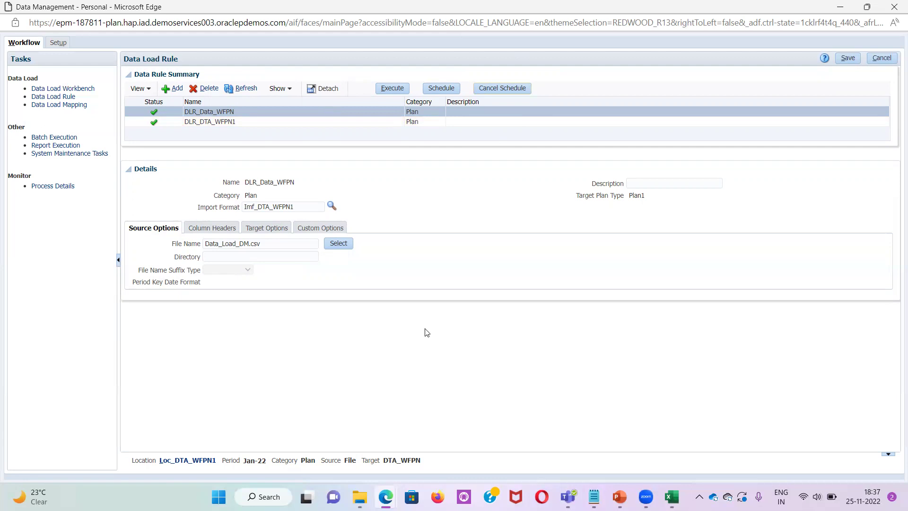
# Open the Data Load Workbench and scroll across the 16 LATAM records for Jan-22
pyautogui.click(68, 88)
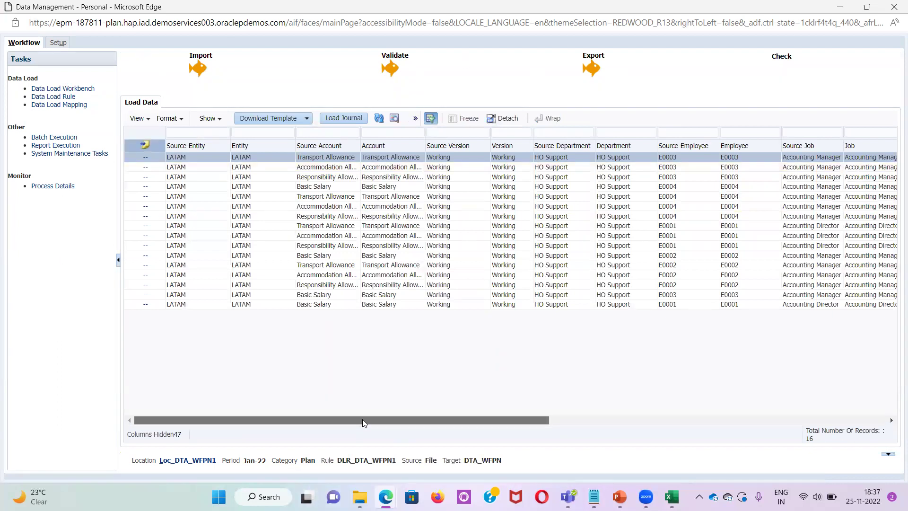
pyautogui.moveTo(363, 419); pyautogui.dragTo(296, 414)
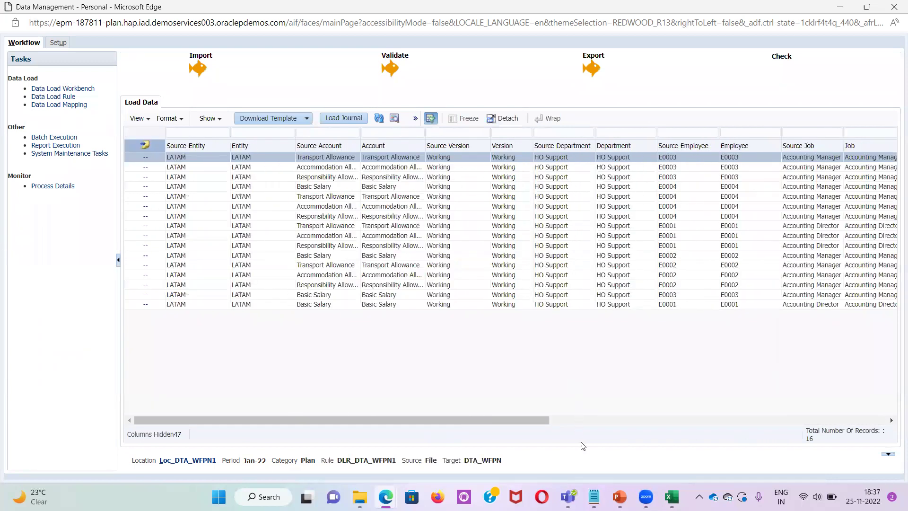
pyautogui.moveTo(671, 497)
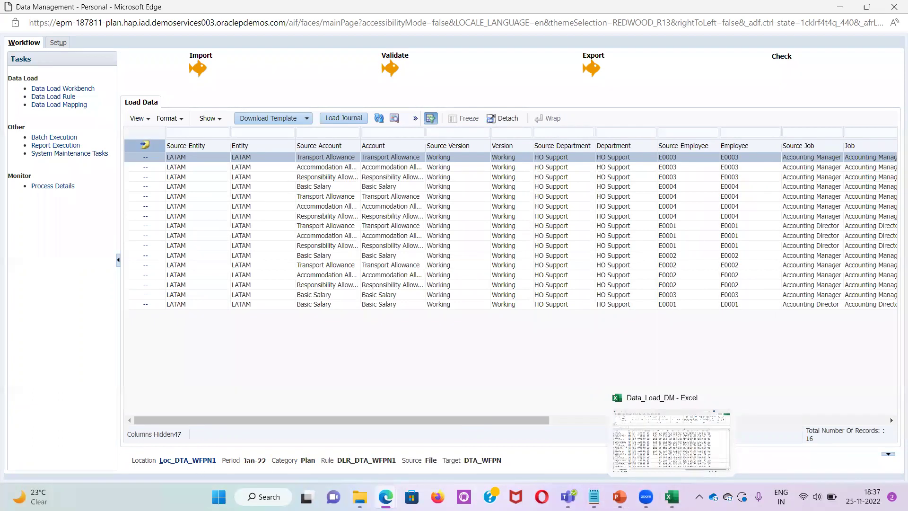
# Launch Excel and open the recent WFPN | Plan1 ad hoc grid from the Smart View panel
pyautogui.press('super')
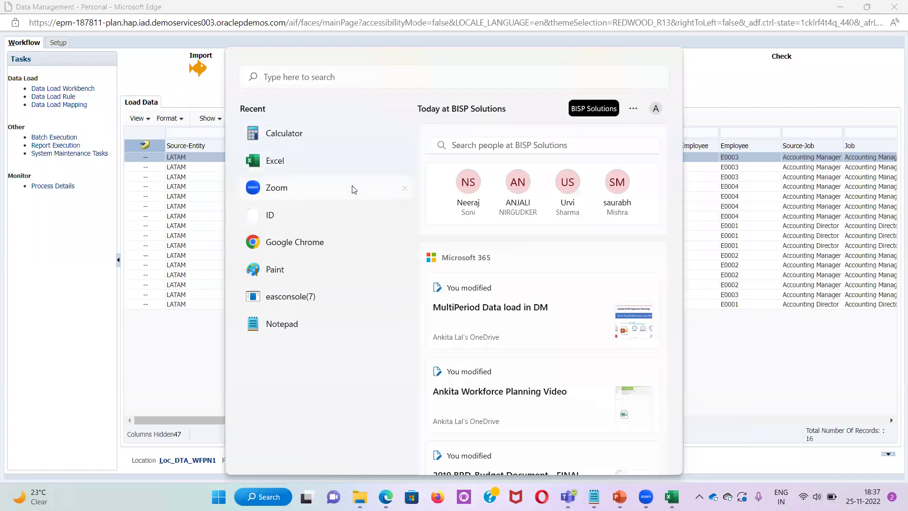
pyautogui.click(367, 188)
pyautogui.hotkey('alt', 'Tab')
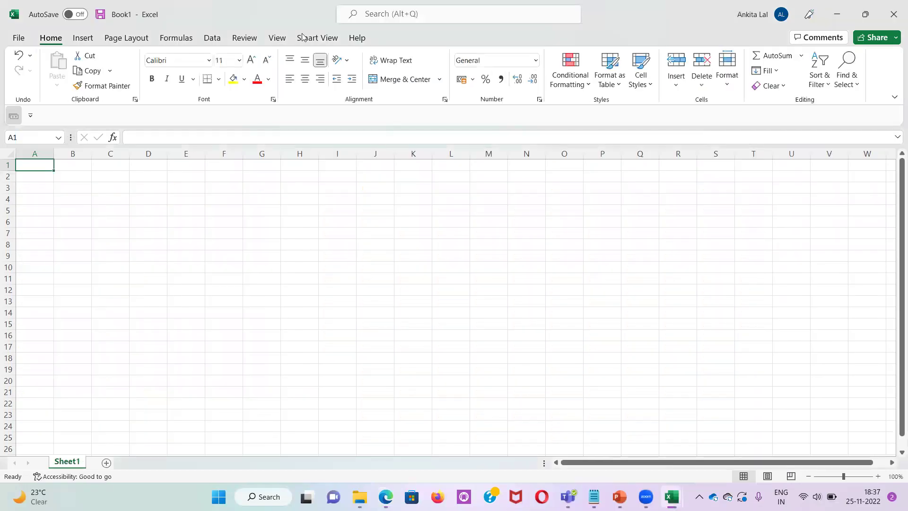
pyautogui.click(315, 41)
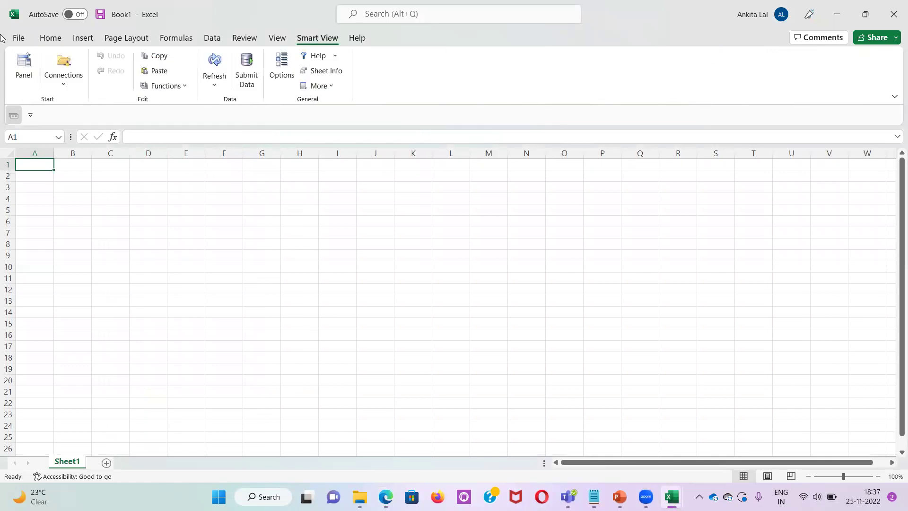
pyautogui.click(27, 63)
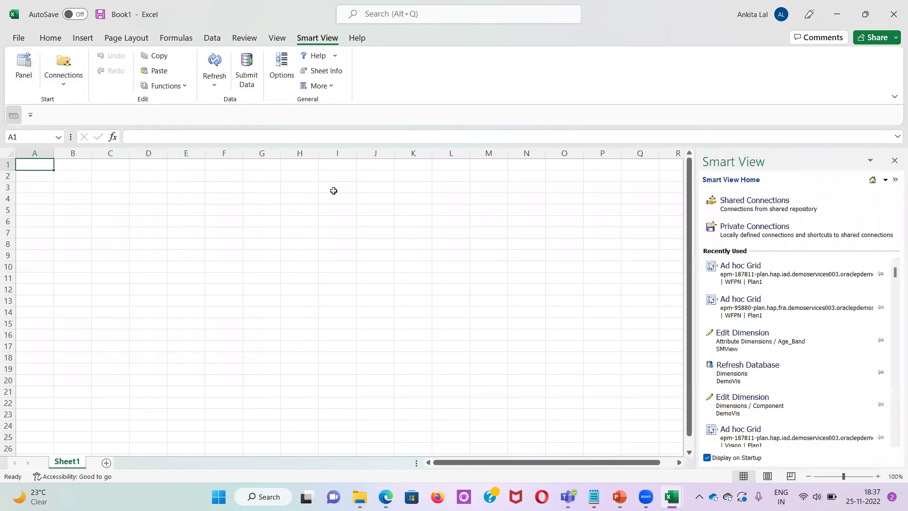
pyautogui.click(740, 266)
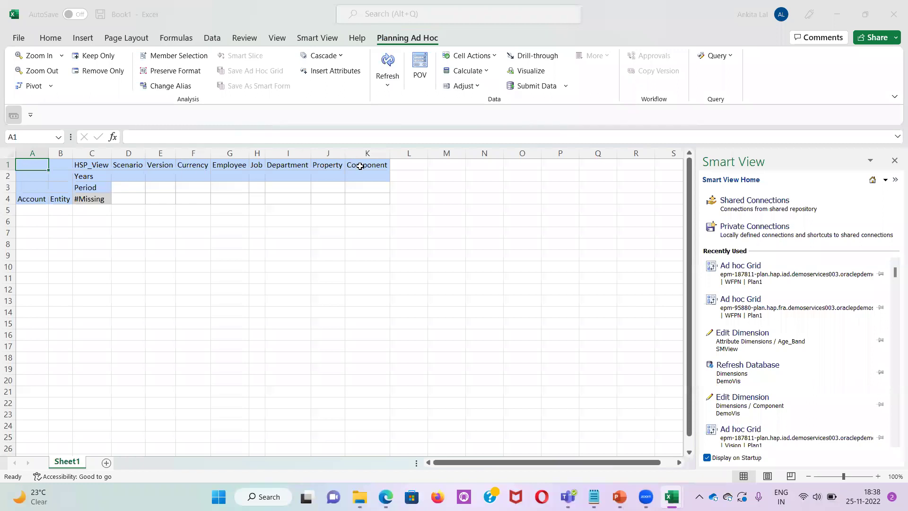
# Pivot Component, Property, Department and the other column dimensions down into the rows
pyautogui.click(360, 166)
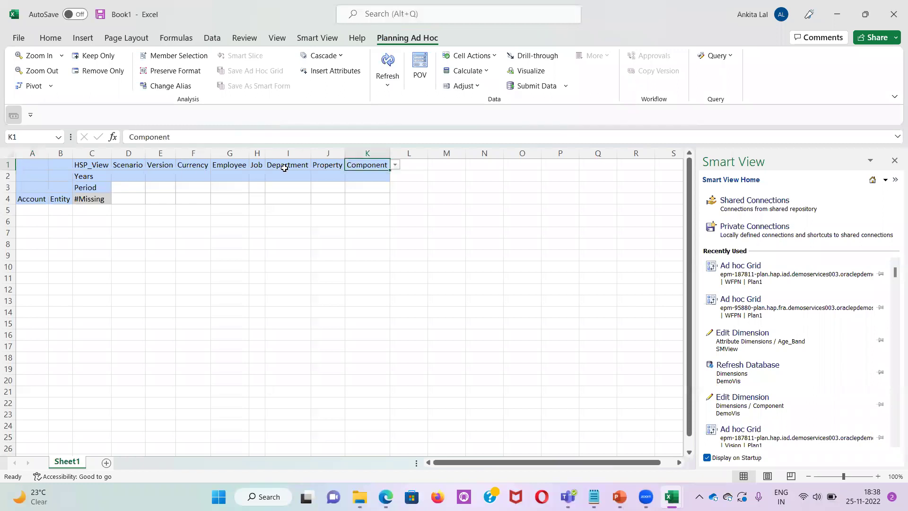
pyautogui.click(42, 87)
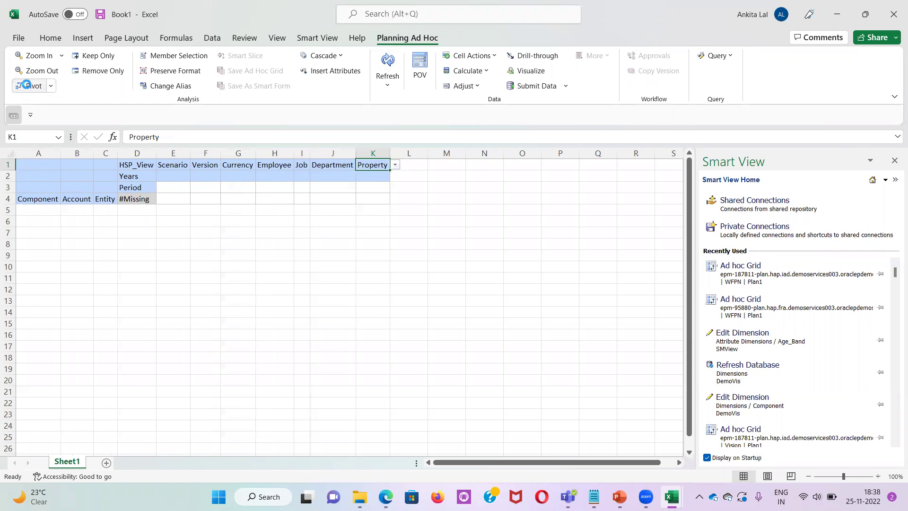
pyautogui.click(29, 87)
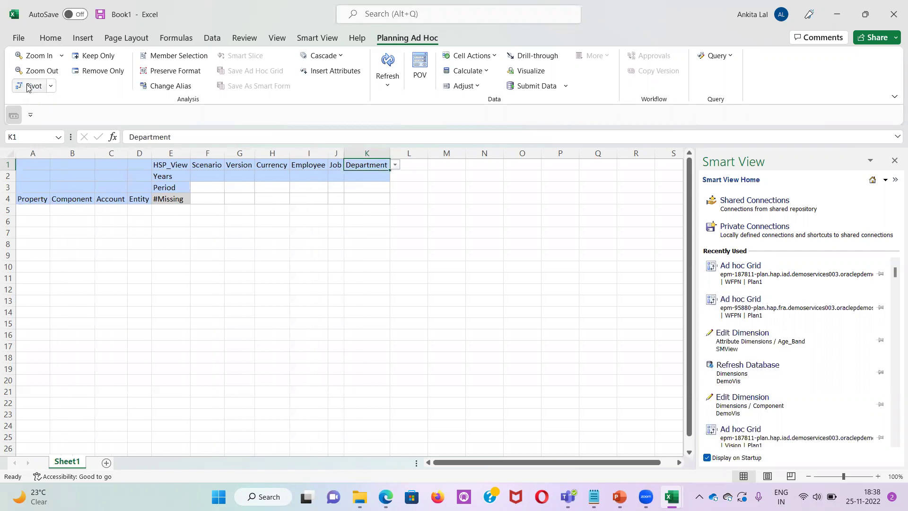
pyautogui.click(27, 87)
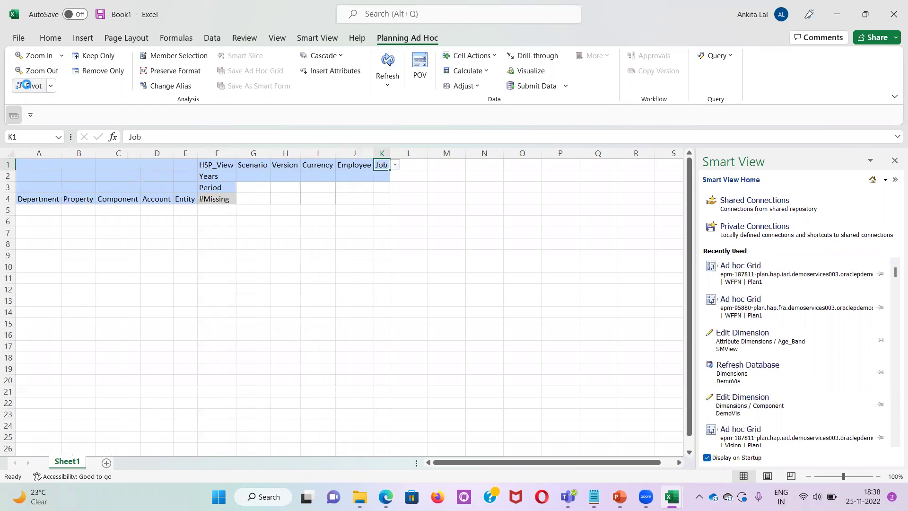
pyautogui.click(27, 86)
pyautogui.click(27, 86)
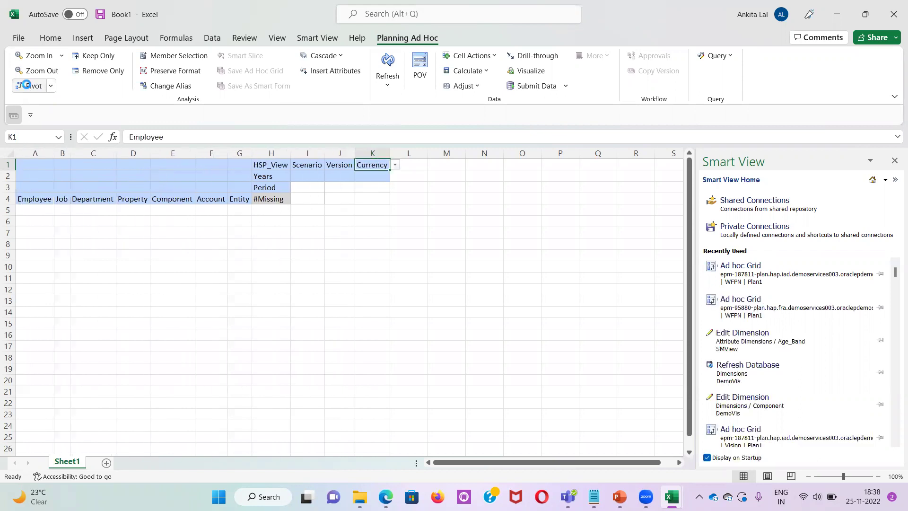
pyautogui.click(27, 86)
pyautogui.click(27, 86)
pyautogui.click(27, 86)
pyautogui.click(26, 85)
# Pivot HSP_View, Scenario, Version, Currency and Employee back up into the column B header stack
pyautogui.click(27, 187)
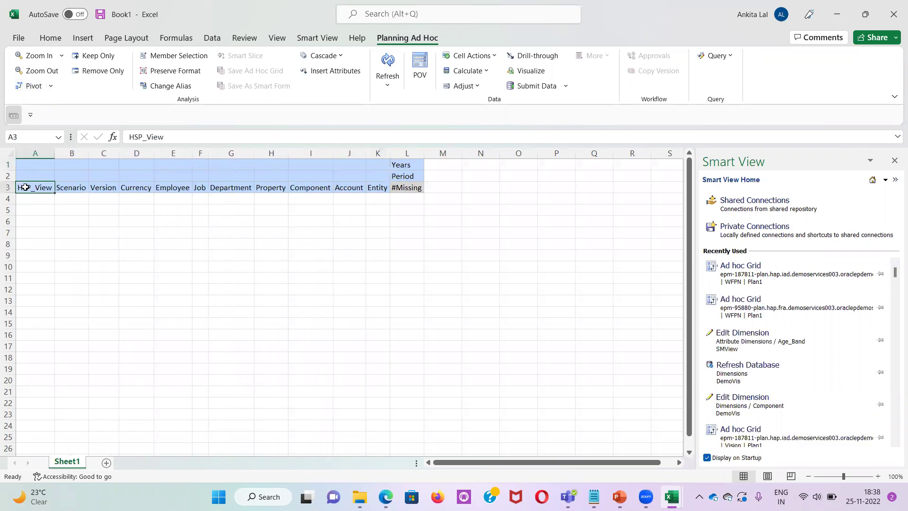
pyautogui.click(25, 86)
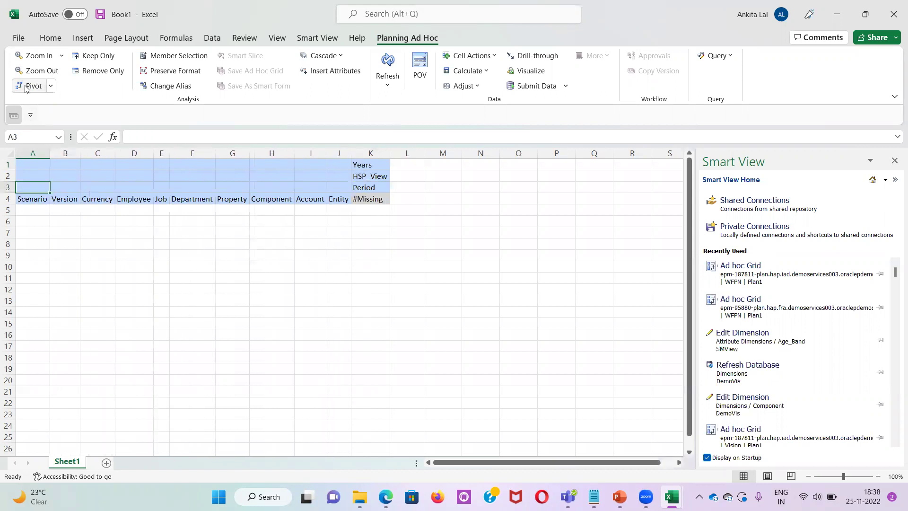
pyautogui.press('Right')
pyautogui.press('Left')
pyautogui.press('Down')
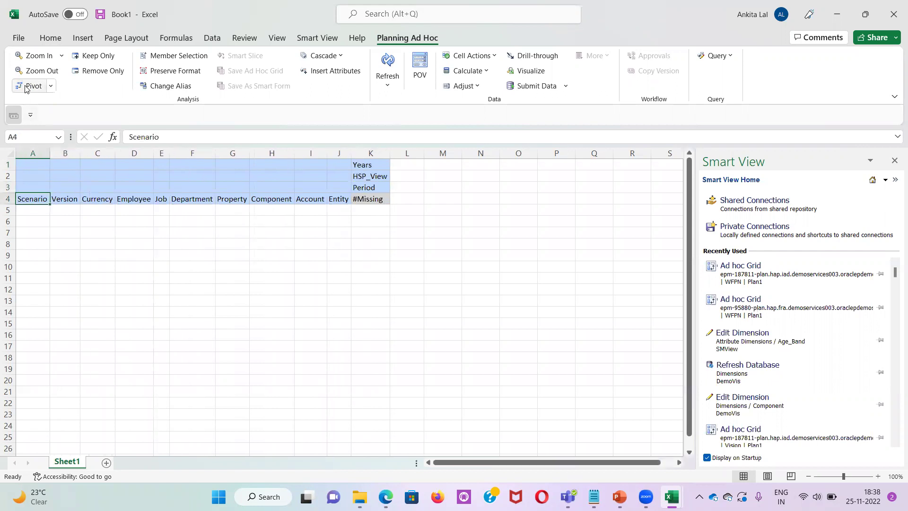
pyautogui.click(26, 87)
pyautogui.press('Down')
pyautogui.click(25, 86)
pyautogui.press('Down')
pyautogui.click(25, 87)
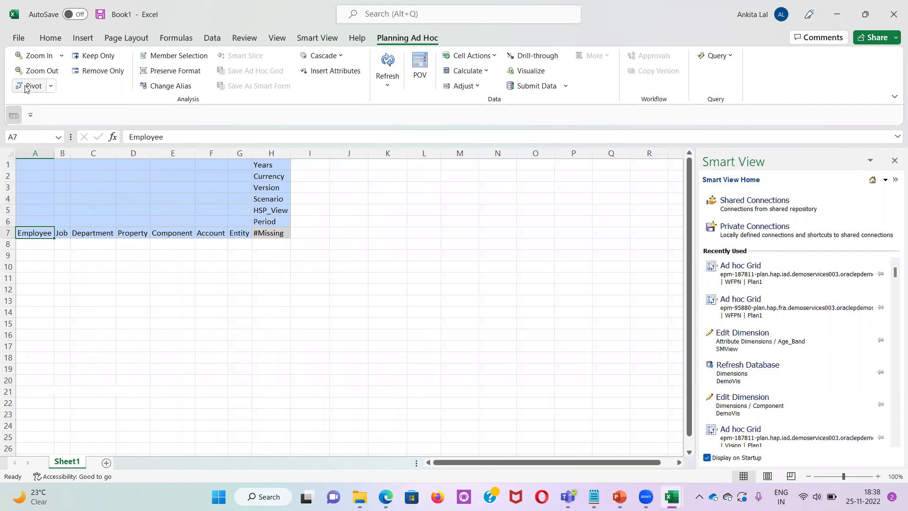
pyautogui.click(25, 86)
# Pivot Job, Department, Component and Entity into the header stack, leaving only Account on rows
pyautogui.press('Down')
pyautogui.click(25, 86)
pyautogui.press('Down')
pyautogui.click(24, 86)
pyautogui.press('Down')
pyautogui.press('Down')
pyautogui.click(25, 86)
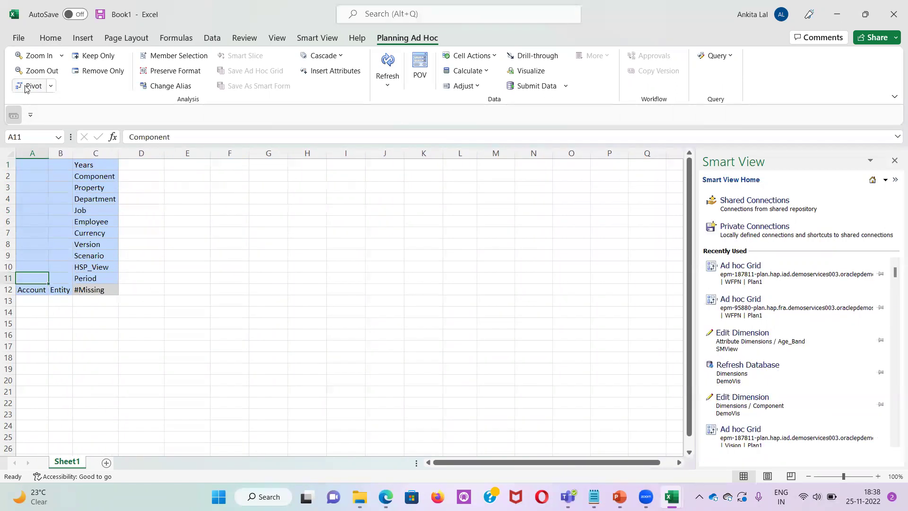
pyautogui.press('Down')
pyautogui.press('Right')
pyautogui.click(26, 86)
pyautogui.hotkey('ctrl', 'Up')
# Enter header members FY22, LATAM, Grade and No Property
pyautogui.write('FY')
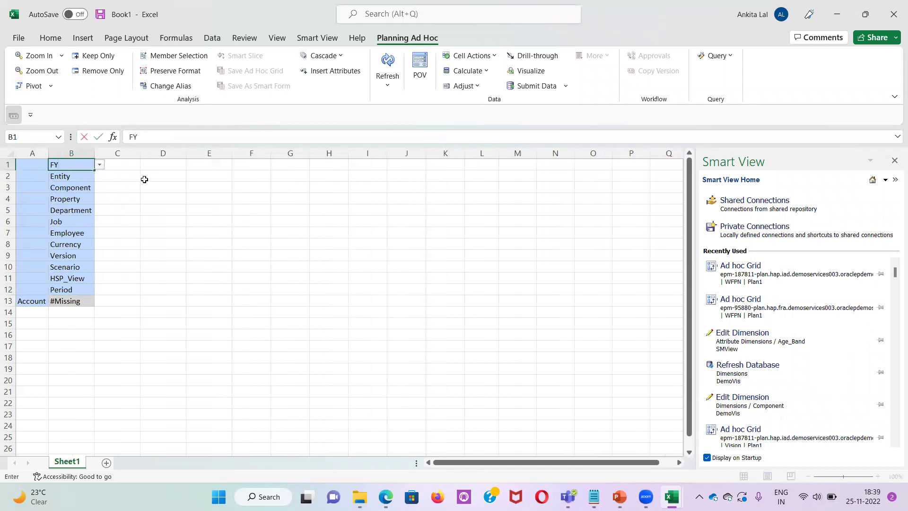
pyautogui.write('22')
pyautogui.press('Return')
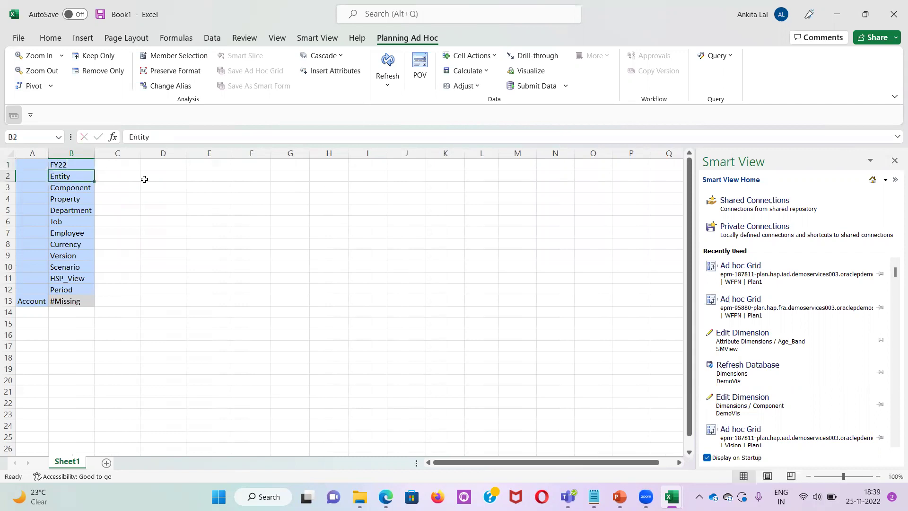
pyautogui.write('LATA')
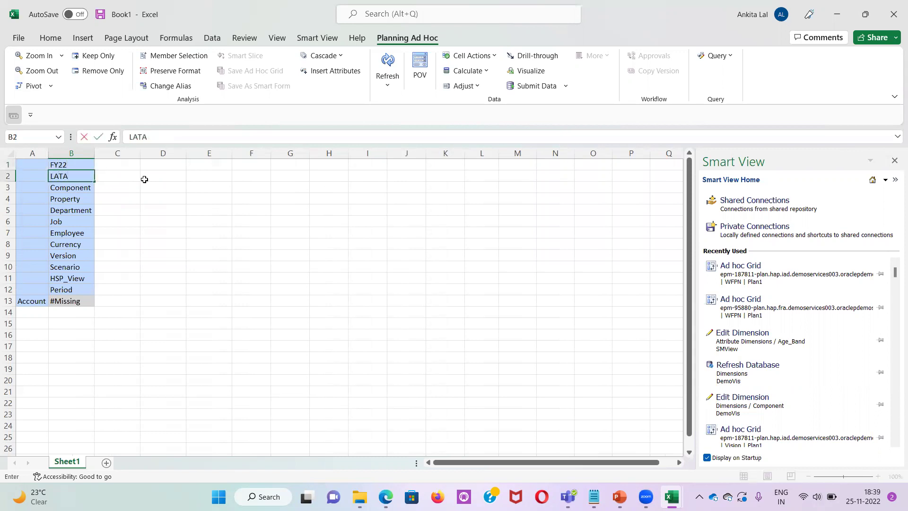
pyautogui.write('M')
pyautogui.press('Return')
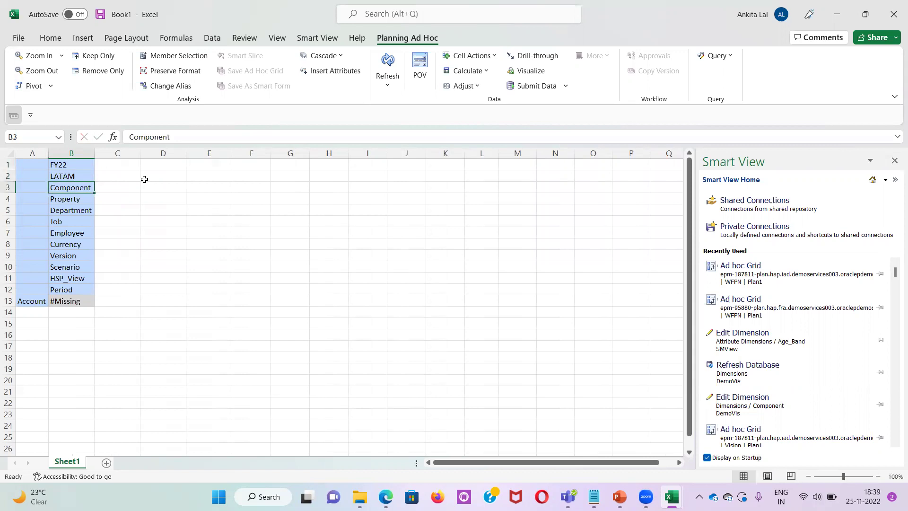
pyautogui.write('Grade')
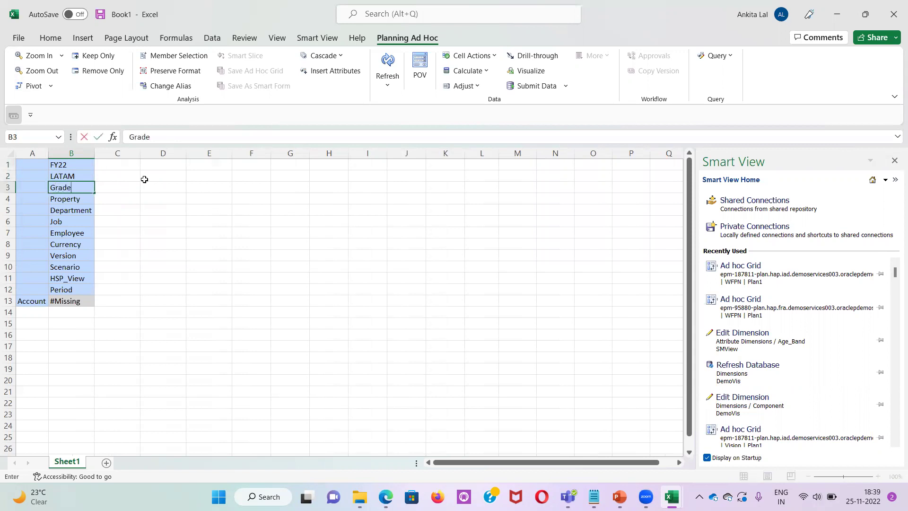
pyautogui.hotkey('ctrl', 'Down')
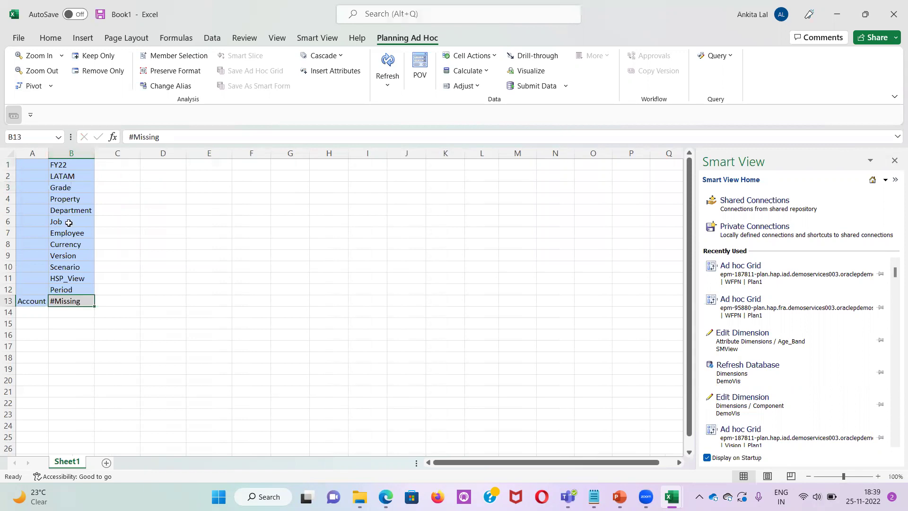
pyautogui.click(73, 198)
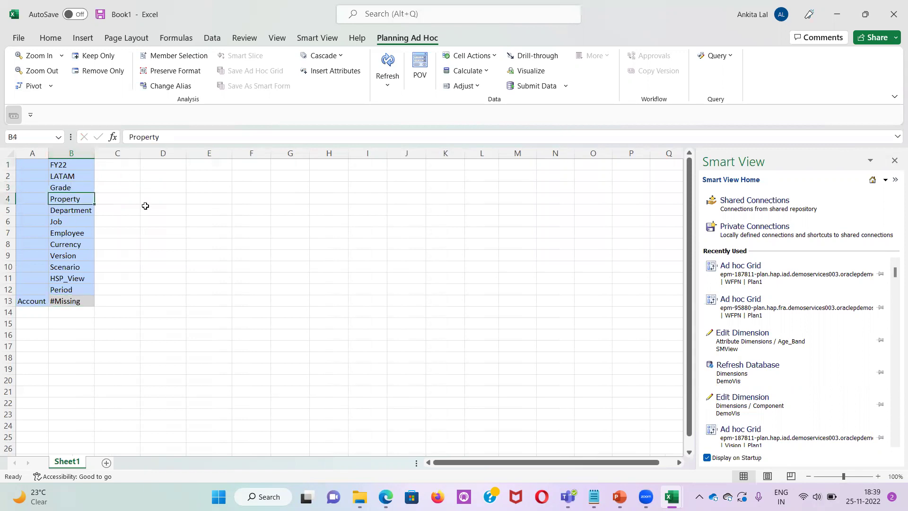
pyautogui.click(128, 137)
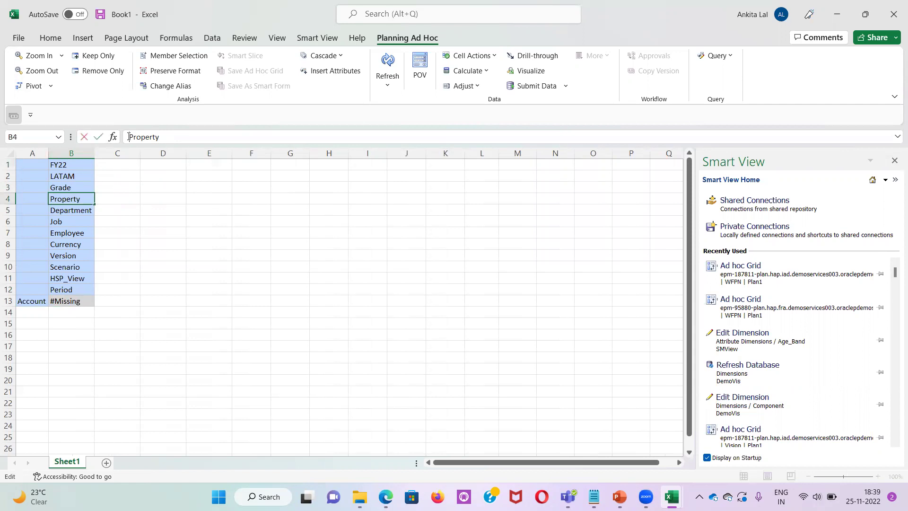
pyautogui.write('NO')
pyautogui.press('BackSpace')
pyautogui.press('BackSpace')
pyautogui.write('o')
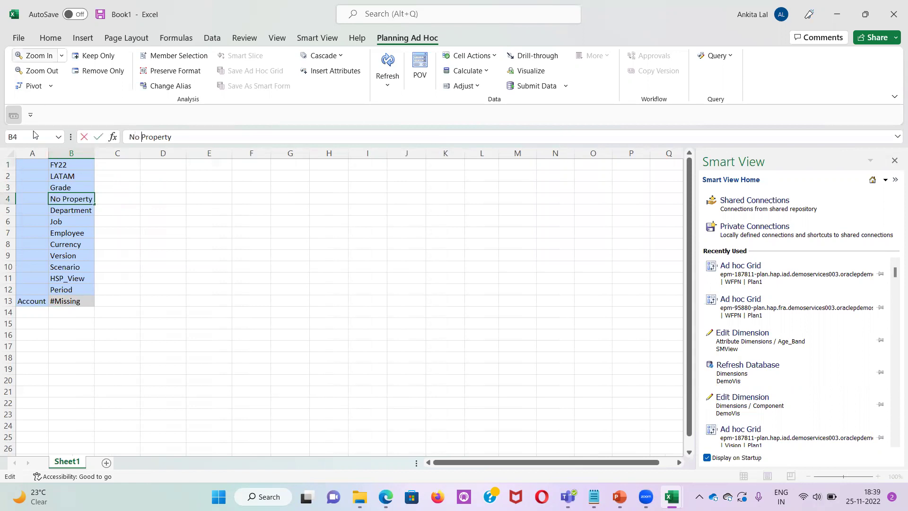
pyautogui.click(79, 214)
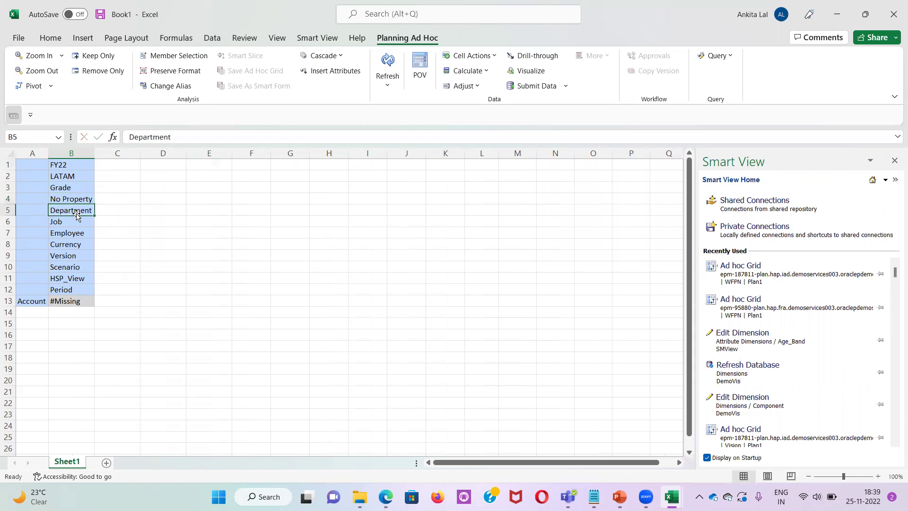
# Enter header members HO Support, Accounting Director, the employee code and USD
pyautogui.write('HO')
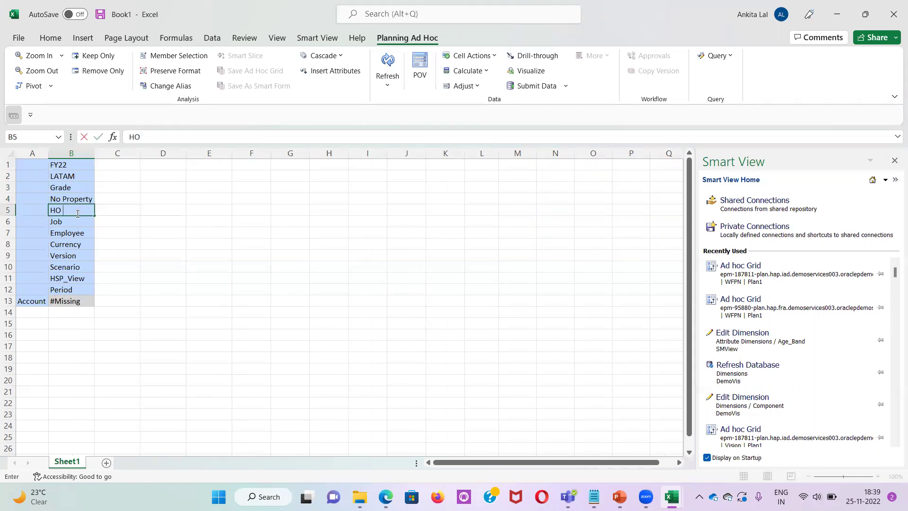
pyautogui.write(' Support')
pyautogui.press('Return')
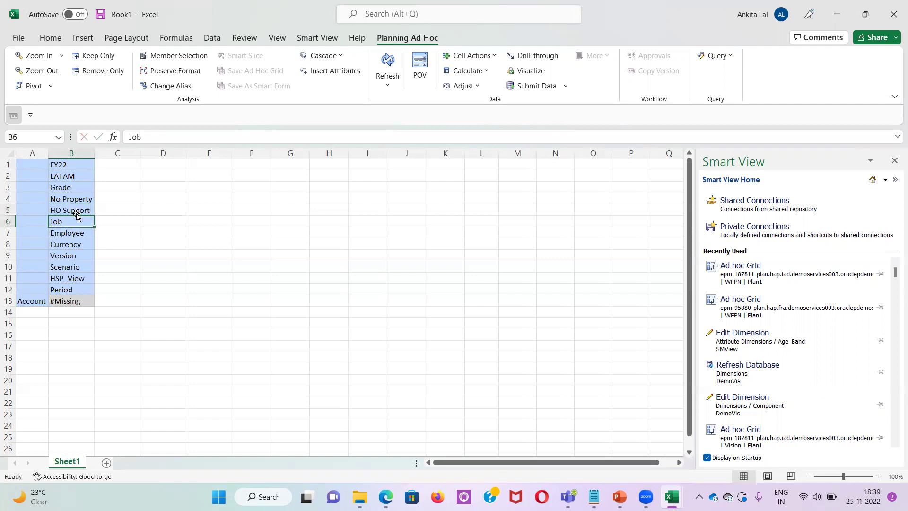
pyautogui.write('Accounti')
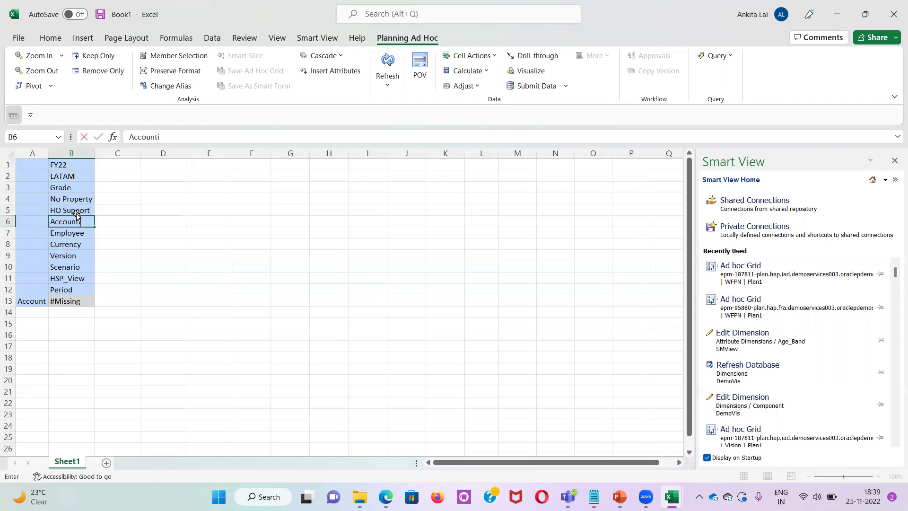
pyautogui.write('ng Dire')
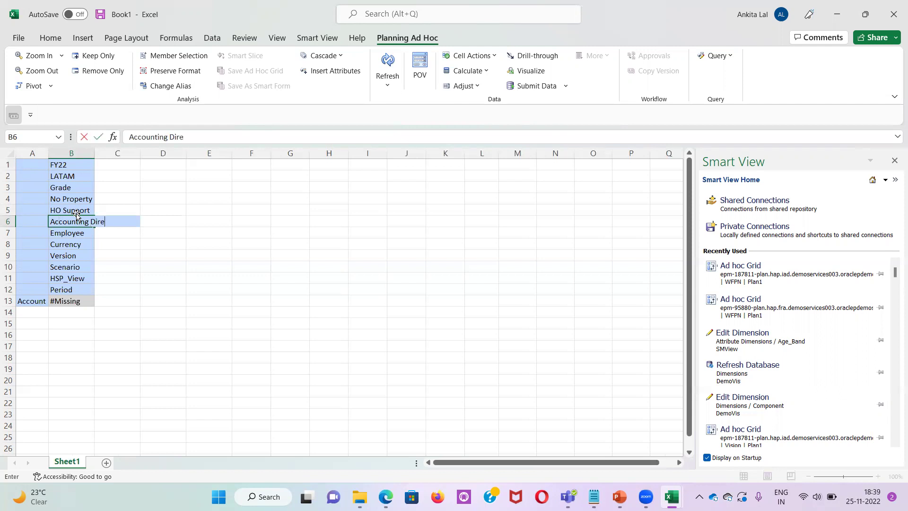
pyautogui.write('ctor')
pyautogui.press('Return')
pyautogui.write('E0001')
pyautogui.press('Return')
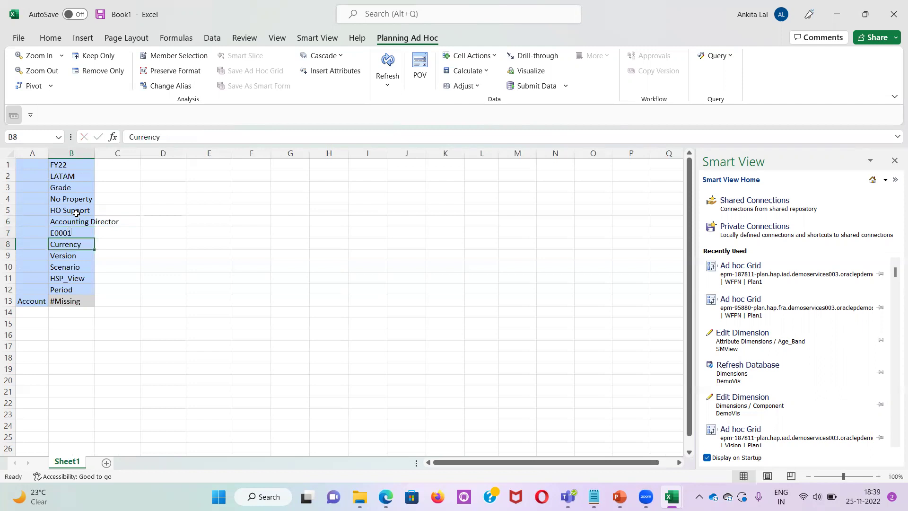
pyautogui.write('USD')
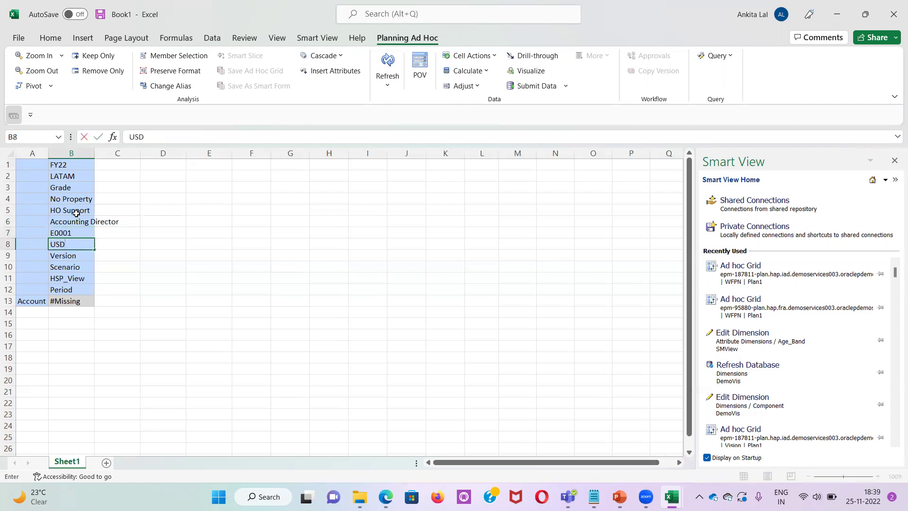
pyautogui.press('Return')
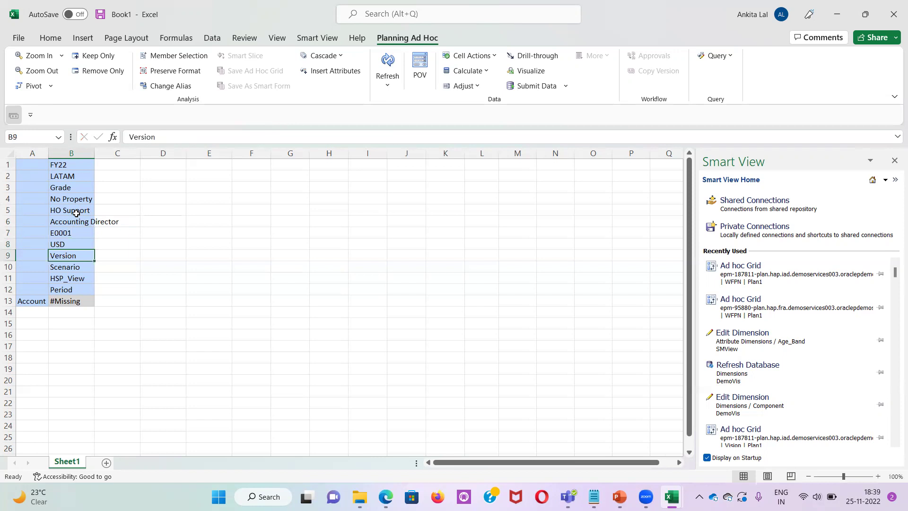
# Enter header members Working, Plan, BaseData and Jan
pyautogui.write('Workign')
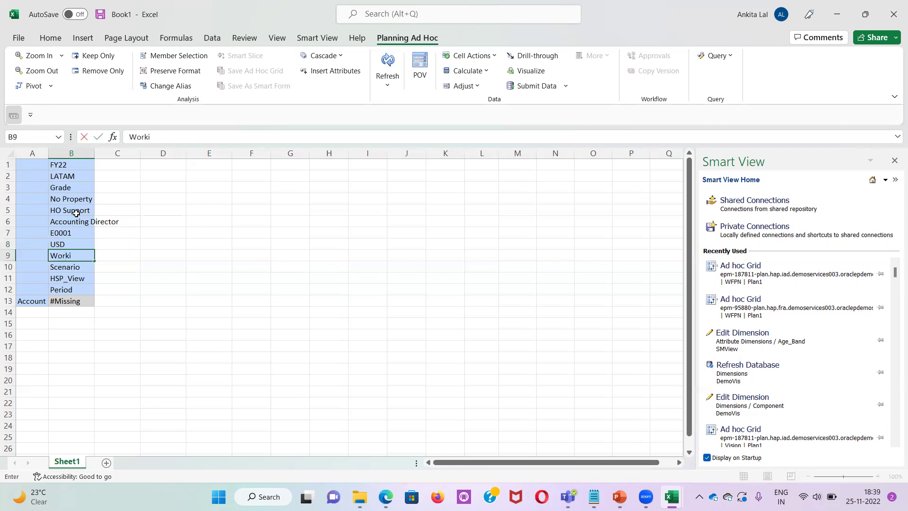
pyautogui.press('BackSpace')
pyautogui.press('BackSpace')
pyautogui.write('ng')
pyautogui.press('Return')
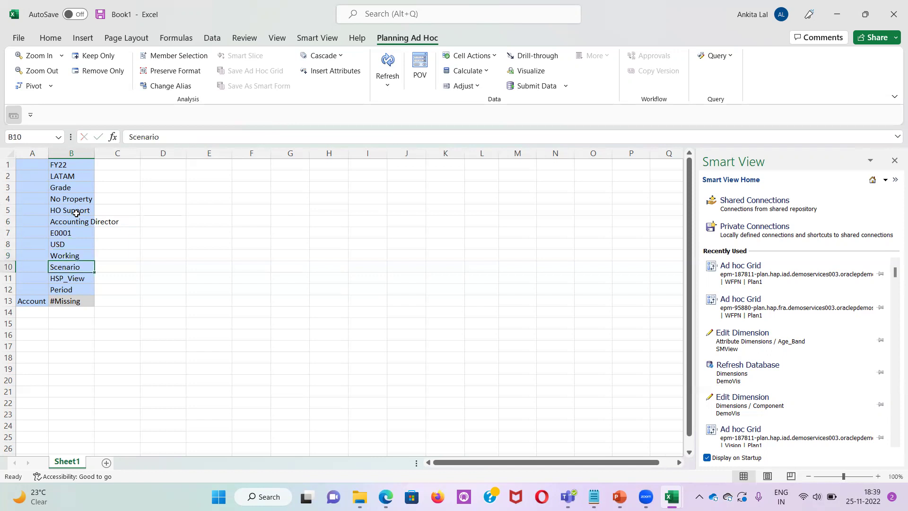
pyautogui.write('PLa')
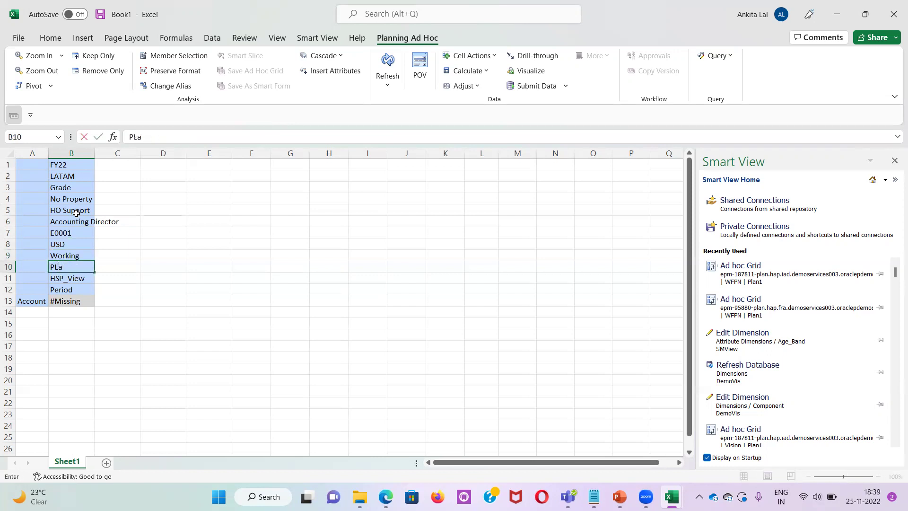
pyautogui.write('n')
pyautogui.press('BackSpace')
pyautogui.press('BackSpace')
pyautogui.write('an')
pyautogui.press('Return')
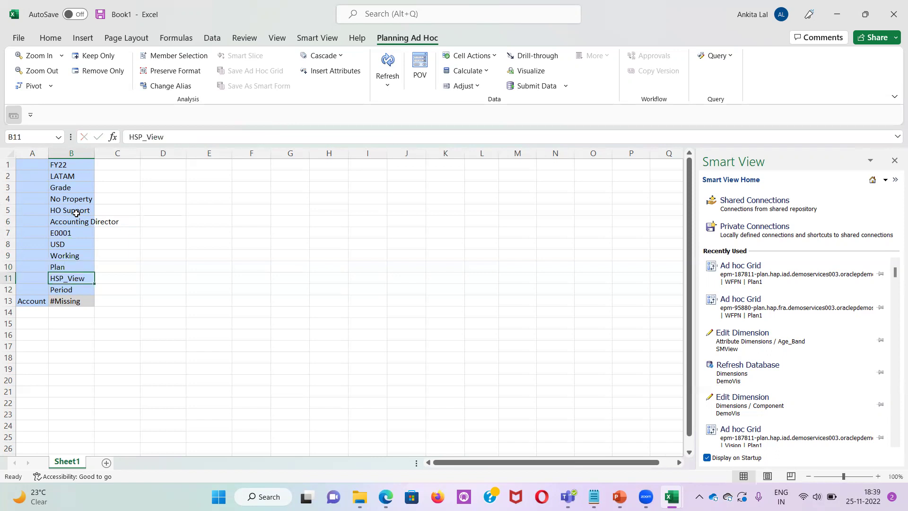
pyautogui.write('BaseDaa')
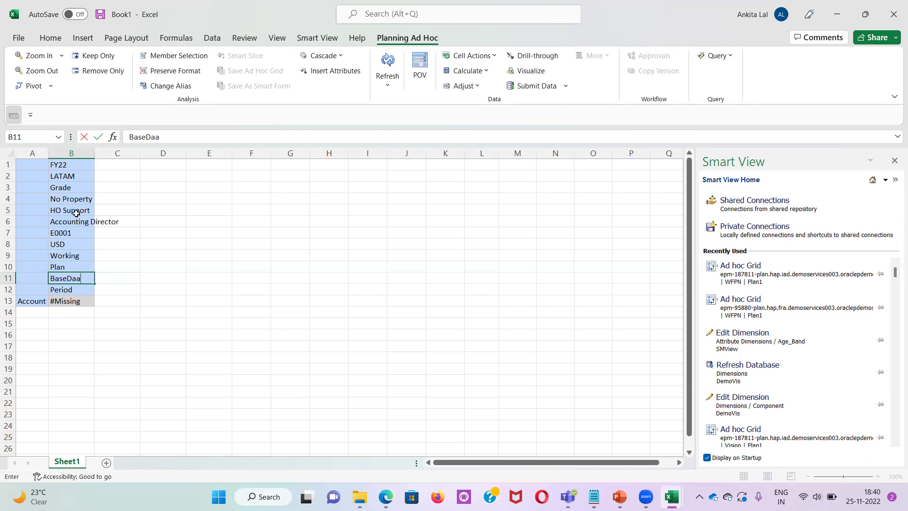
pyautogui.press('BackSpace')
pyautogui.write('ta')
pyautogui.press('Return')
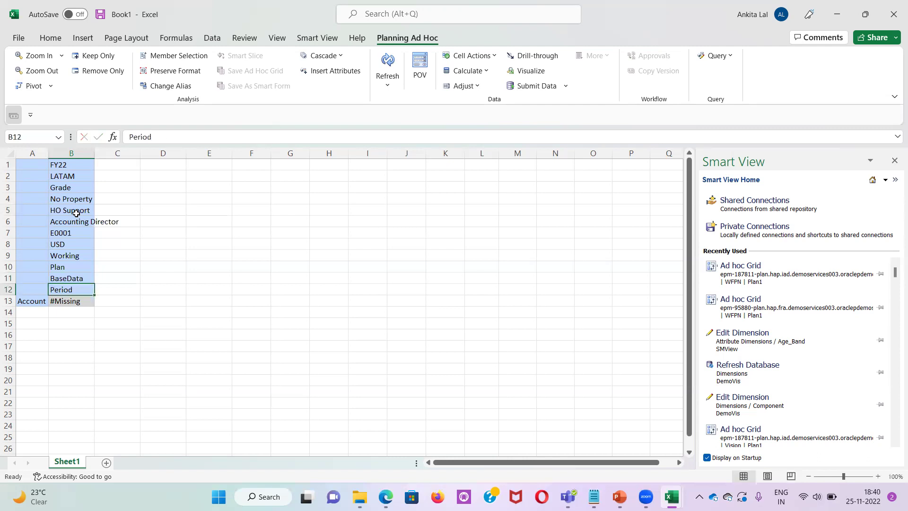
pyautogui.press('BackSpace')
pyautogui.write('Jan')
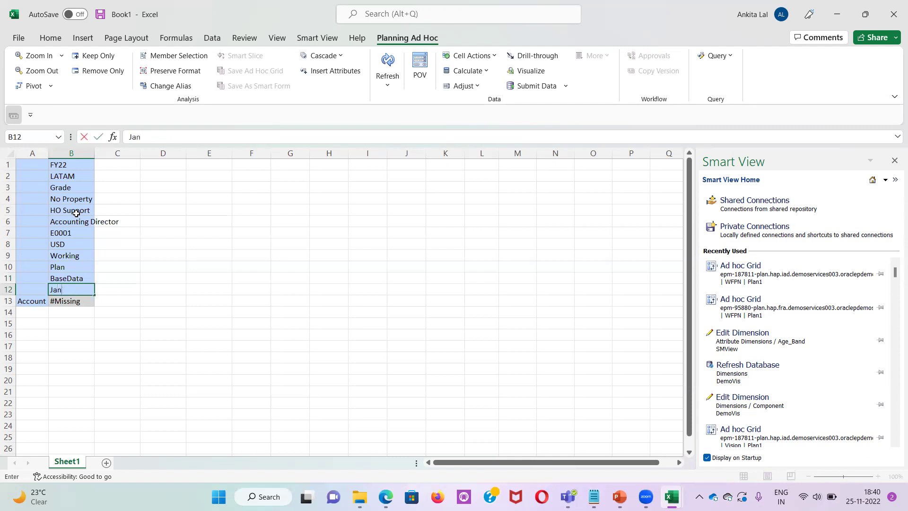
# Commit Jan, then replace Component with Grade1 from Total Component > Salary Grades via Member Selection
pyautogui.click(25, 302)
pyautogui.doubleClick(25, 301)
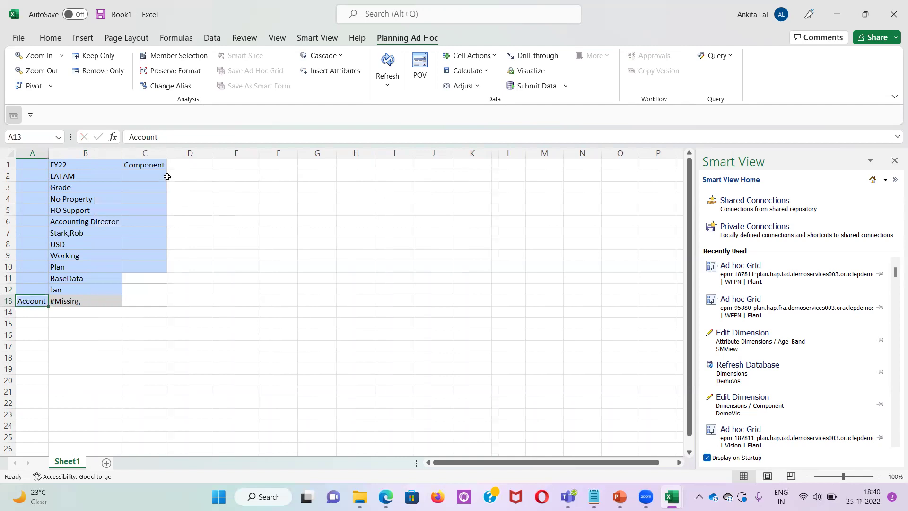
pyautogui.click(149, 166)
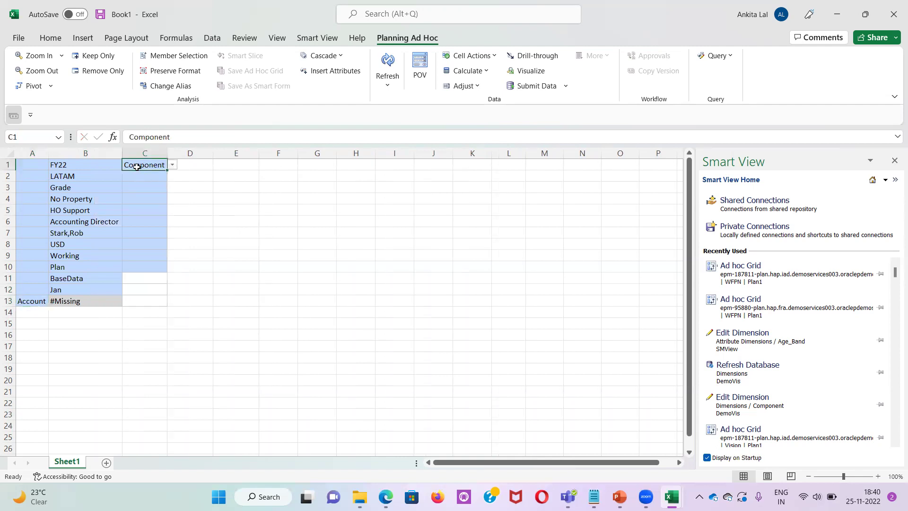
pyautogui.click(172, 164)
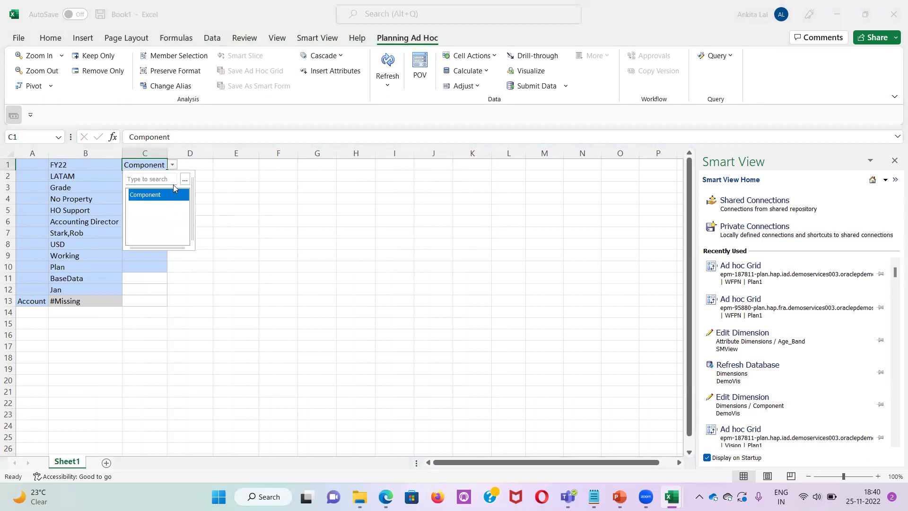
pyautogui.click(184, 180)
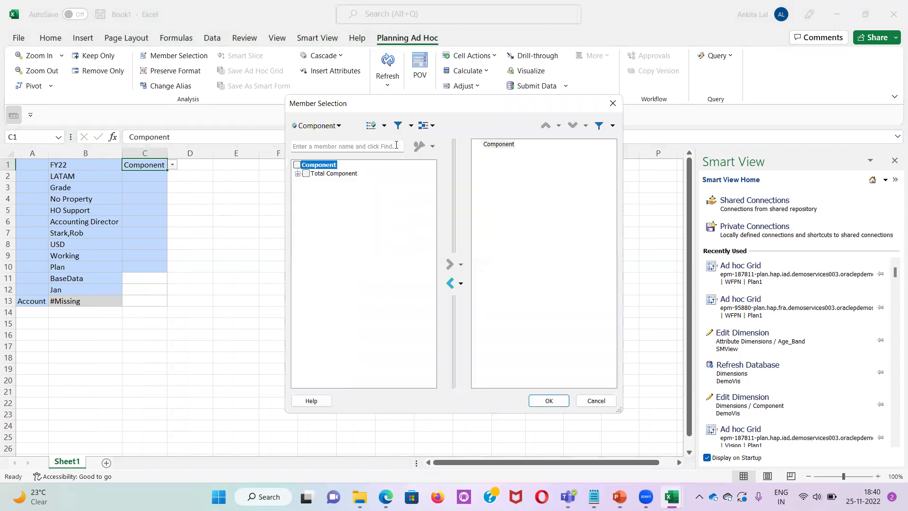
pyautogui.click(298, 174)
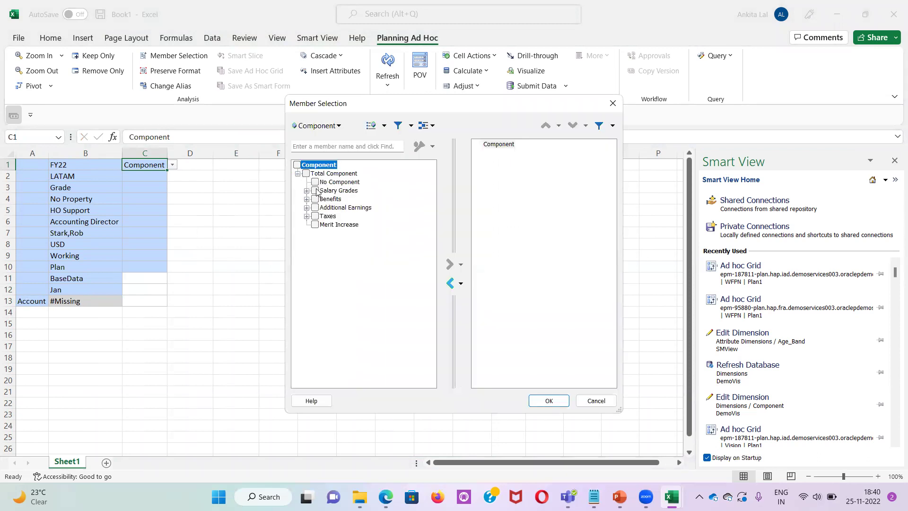
pyautogui.click(307, 190)
pyautogui.click(326, 199)
pyautogui.click(449, 264)
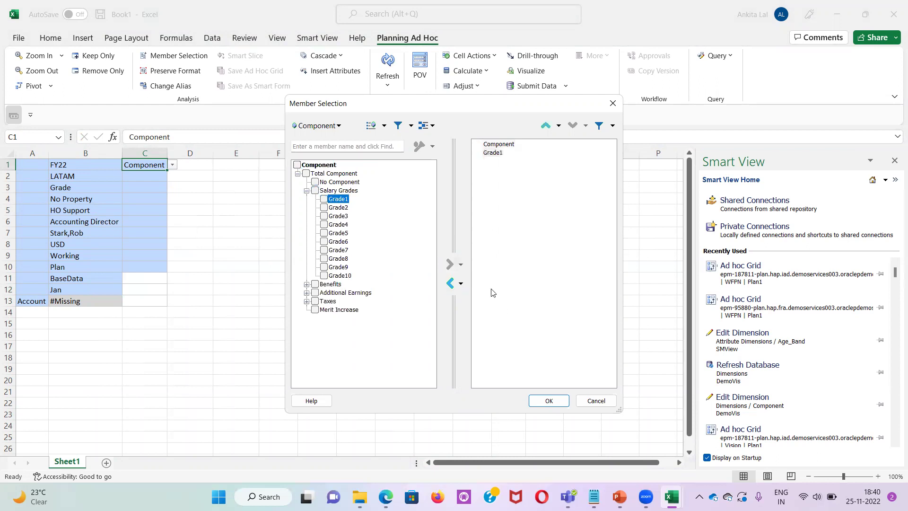
pyautogui.click(498, 143)
pyautogui.click(450, 283)
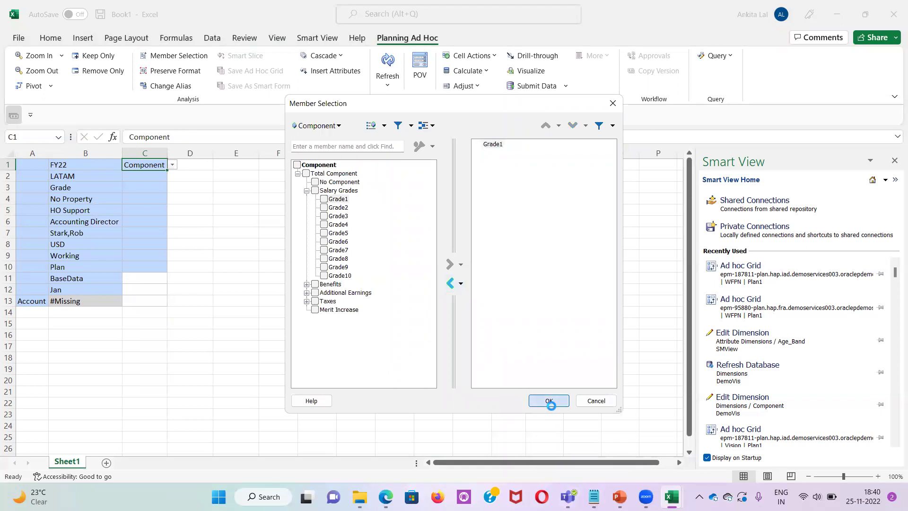
pyautogui.click(549, 400)
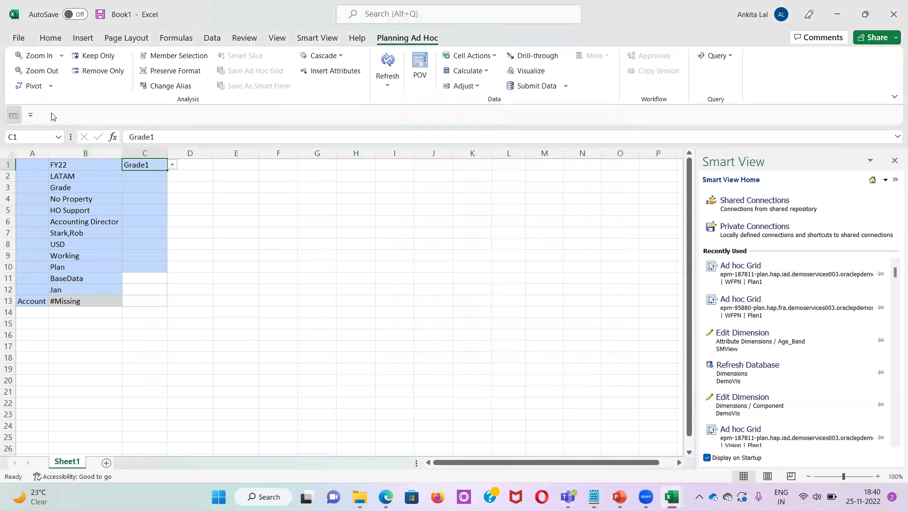
# Pivot Component into the rows and back, then delete the redundant Grade row
pyautogui.click(34, 86)
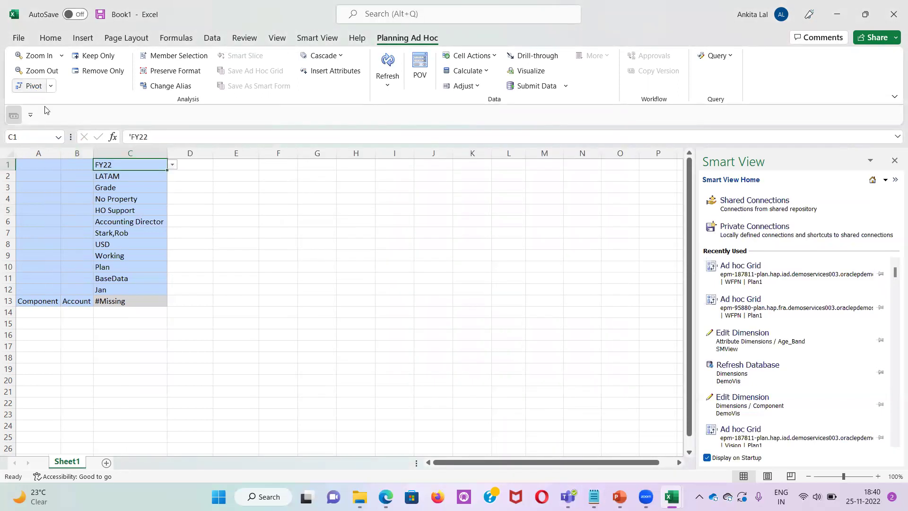
pyautogui.click(36, 301)
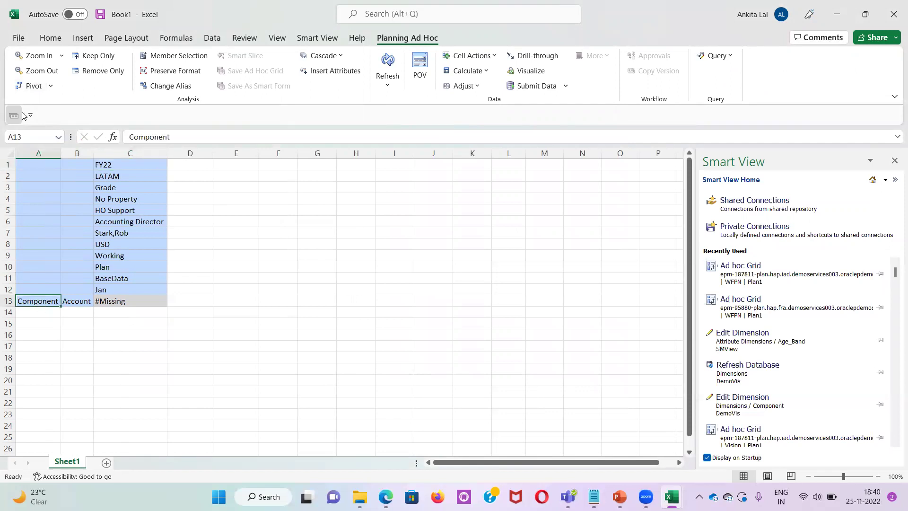
pyautogui.click(27, 87)
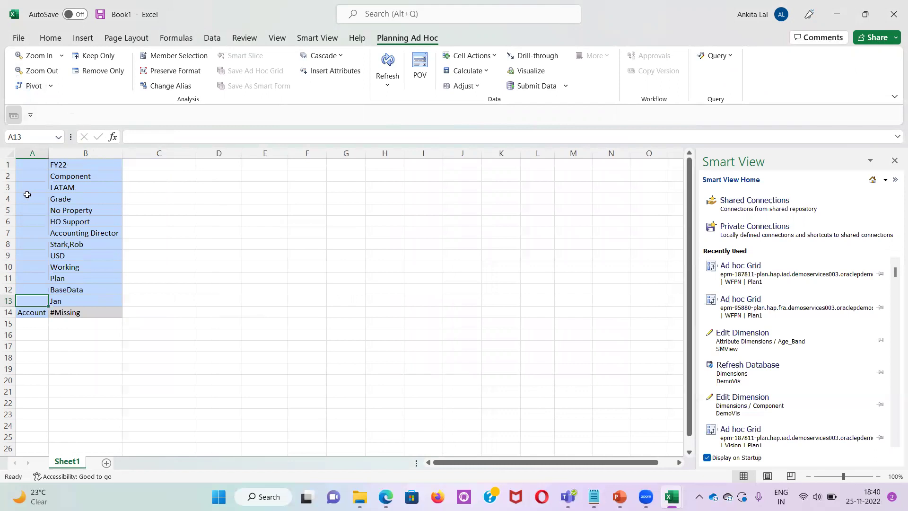
pyautogui.click(8, 199)
pyautogui.hotkey('ctrl', '-')
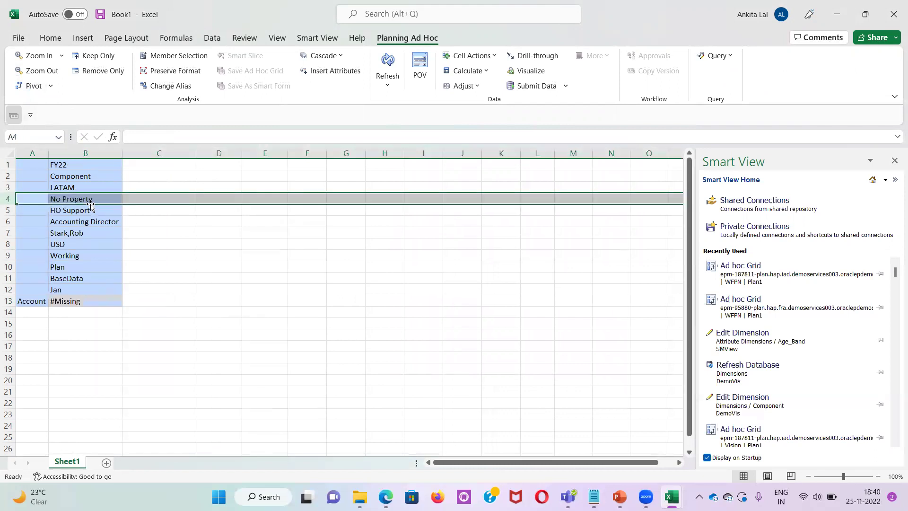
# Enter Grade1 as the Component member in B2 and refresh the grid
pyautogui.click(70, 178)
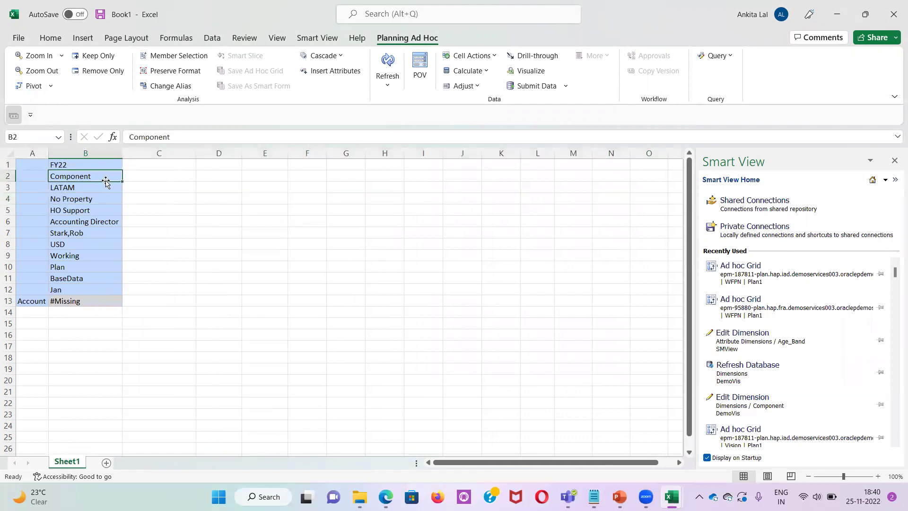
pyautogui.write('Grad3e')
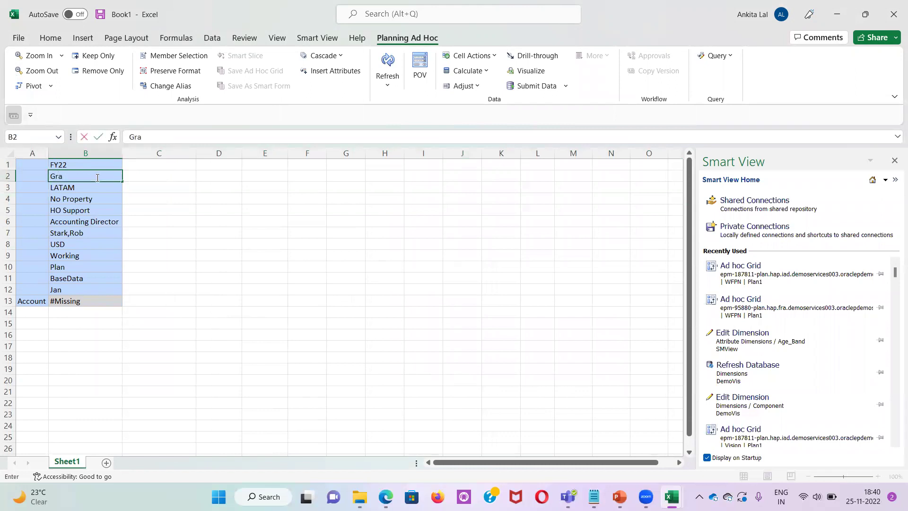
pyautogui.press('BackSpace')
pyautogui.press('End')
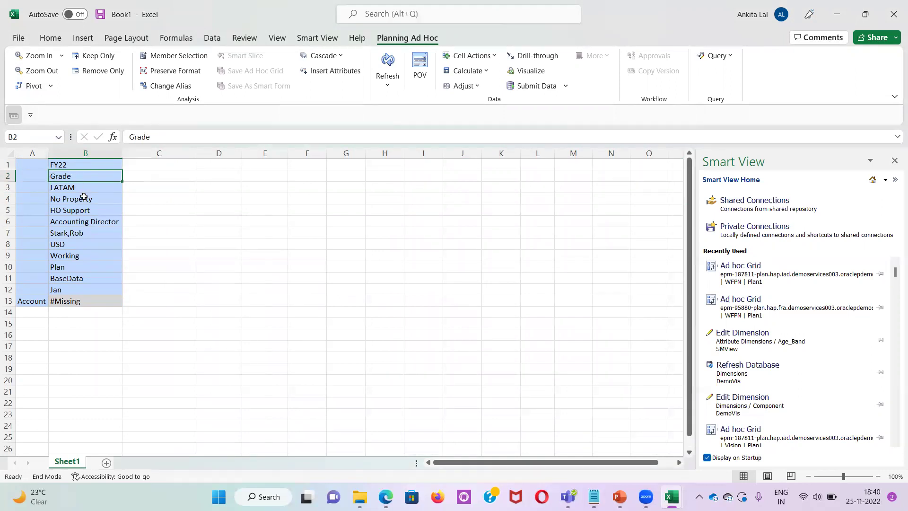
pyautogui.hotkey('shift', 'Return')
pyautogui.hotkey('shift', 'Return')
pyautogui.hotkey('shift', 'Return')
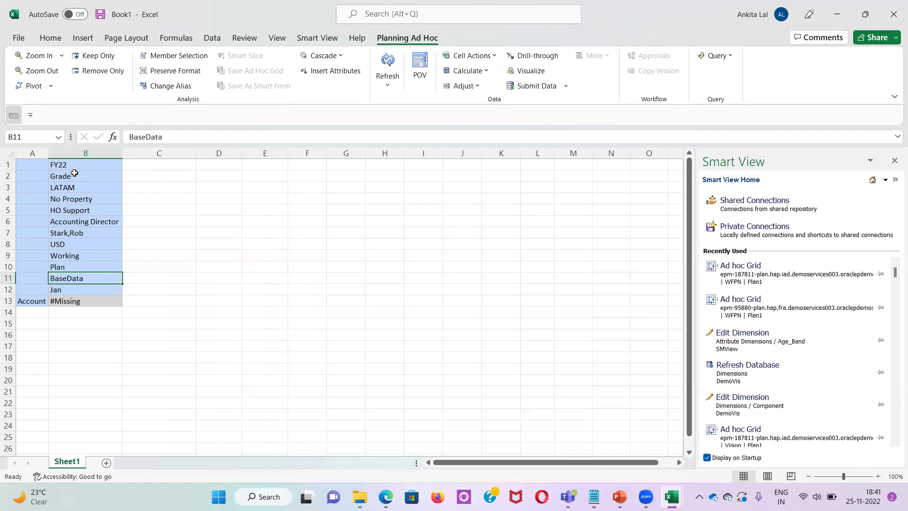
pyautogui.click(75, 173)
pyautogui.click(156, 137)
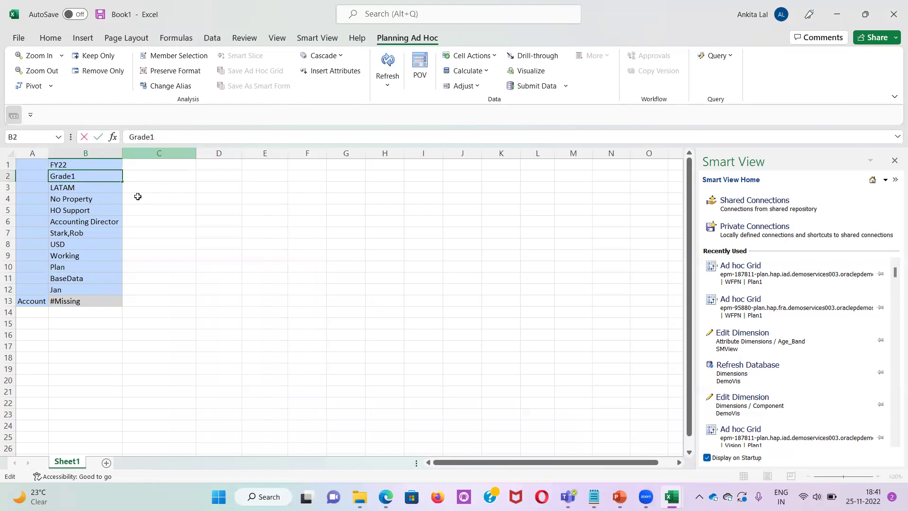
pyautogui.moveTo(77, 268); pyautogui.dragTo(77, 278)
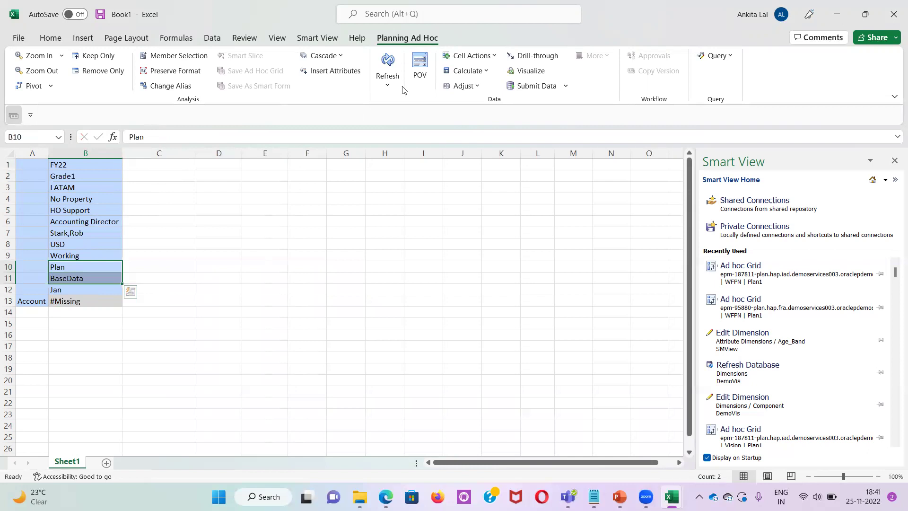
pyautogui.click(387, 64)
pyautogui.click(27, 301)
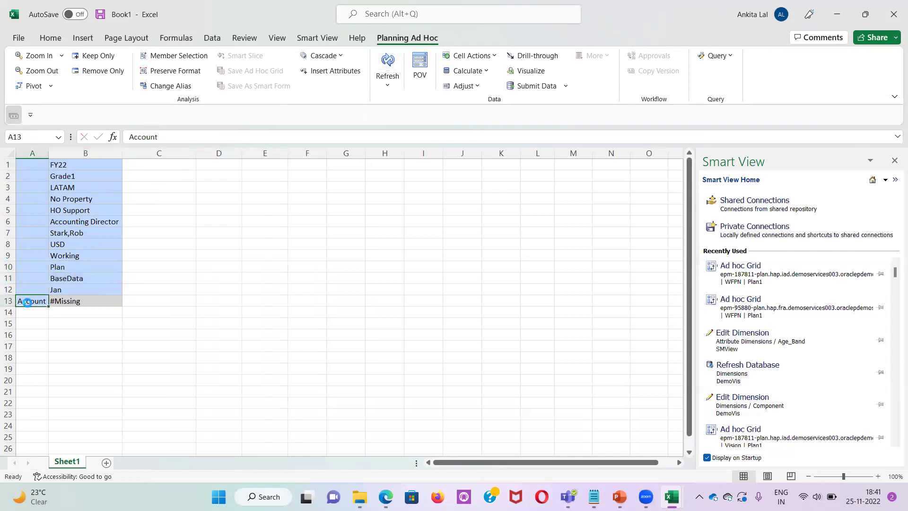
# Zoom into Account, Workforce Planning-Accounts and Average Gross Salary to show Jan values like Basic Salary 6919945
pyautogui.doubleClick(28, 302)
pyautogui.doubleClick(54, 313)
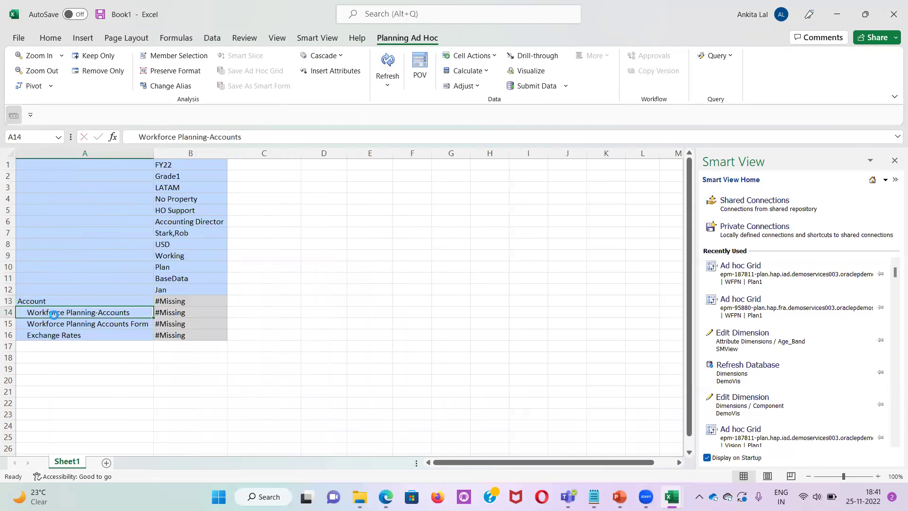
pyautogui.doubleClick(69, 323)
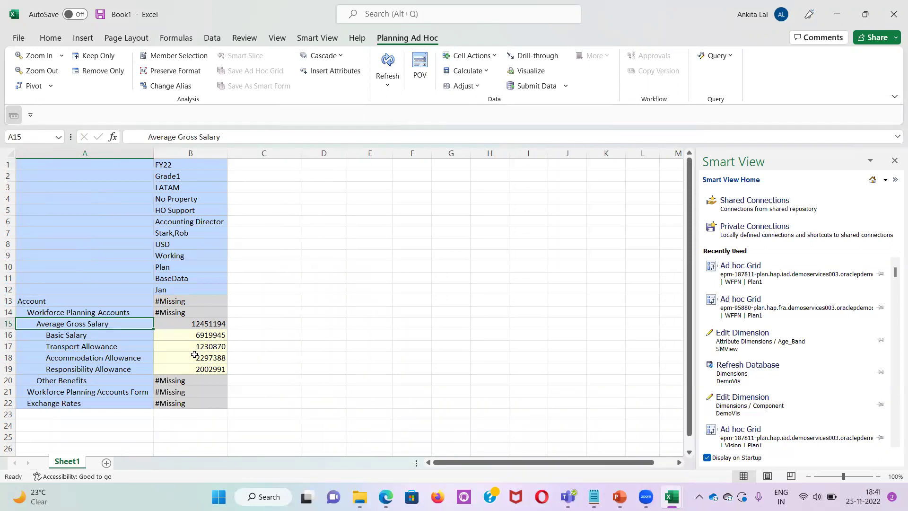
pyautogui.click(188, 167)
# Copy the header column B1:B12 into columns C through G
pyautogui.hotkey('shift', 'Down')
pyautogui.hotkey('shift', 'Down')
pyautogui.hotkey('shift', 'Down')
pyautogui.hotkey('shift', 'Down')
pyautogui.hotkey('shift', 'Down')
pyautogui.hotkey('shift', 'Down')
pyautogui.hotkey('shift', 'Down')
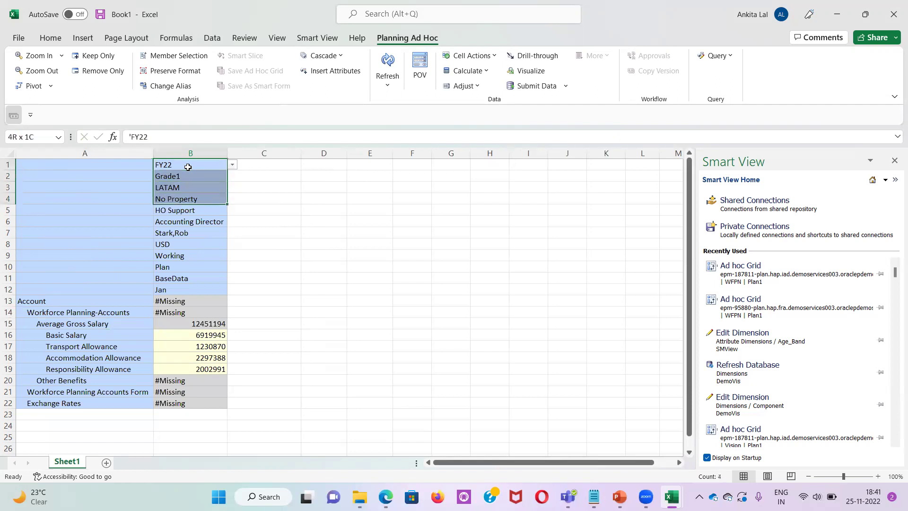
pyautogui.hotkey('shift', 'Down')
pyautogui.hotkey('shift', 'Down')
pyautogui.hotkey('shift', 'Down')
pyautogui.hotkey('shift', 'Down')
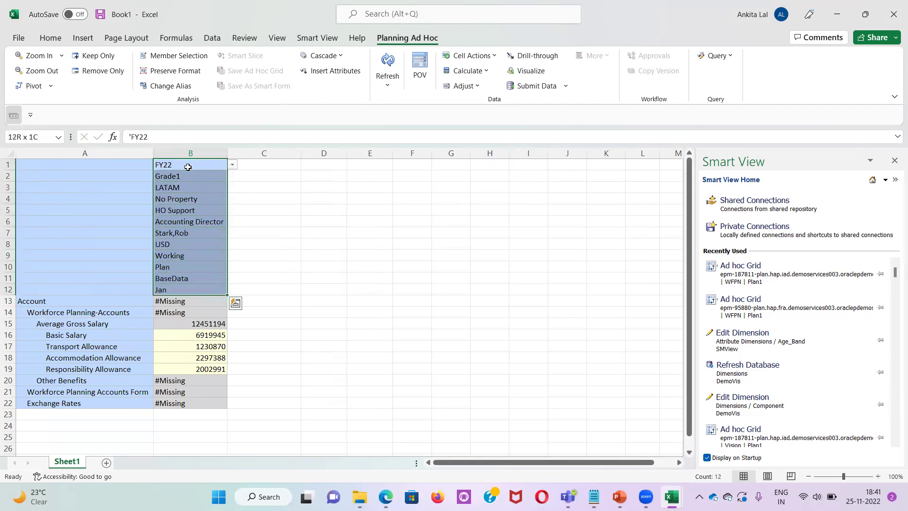
pyautogui.hotkey('ctrl', 'c')
pyautogui.press('Right')
pyautogui.hotkey('shift', 'Right')
pyautogui.hotkey('shift', 'Right')
pyautogui.hotkey('shift', 'Right')
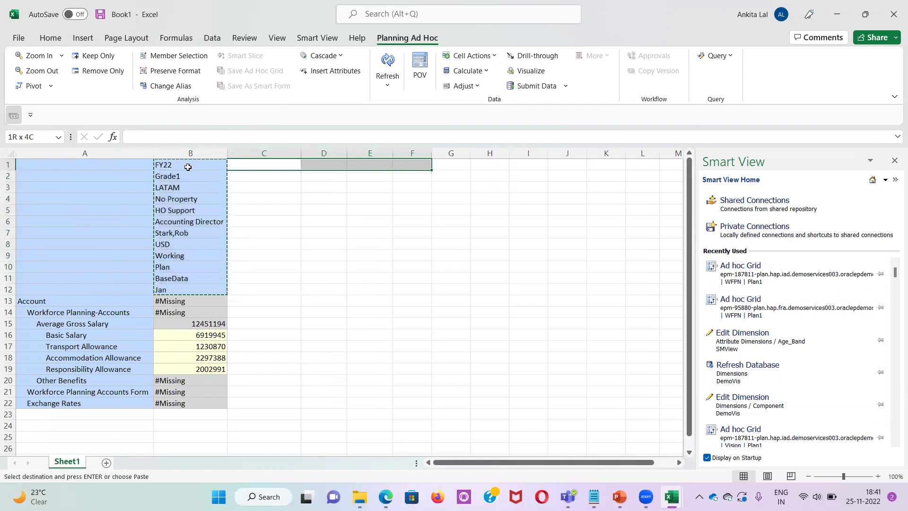
pyautogui.hotkey('shift', 'Right')
pyautogui.hotkey('ctrl', 'v')
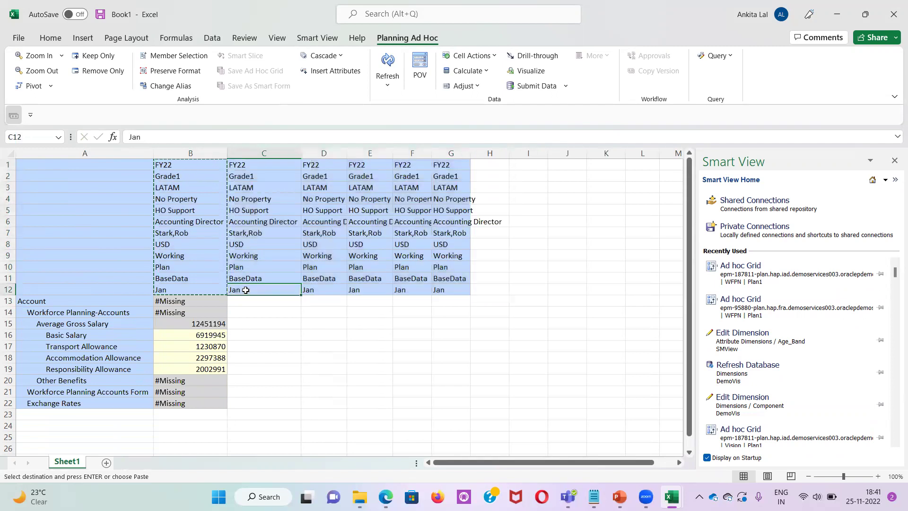
# Set the new period cells to Feb, Mar, Apr, May and Jun, then refresh the grid
pyautogui.write('Feb')
pyautogui.press('Tab')
pyautogui.write('Mar')
pyautogui.press('Tab')
pyautogui.write('Apr')
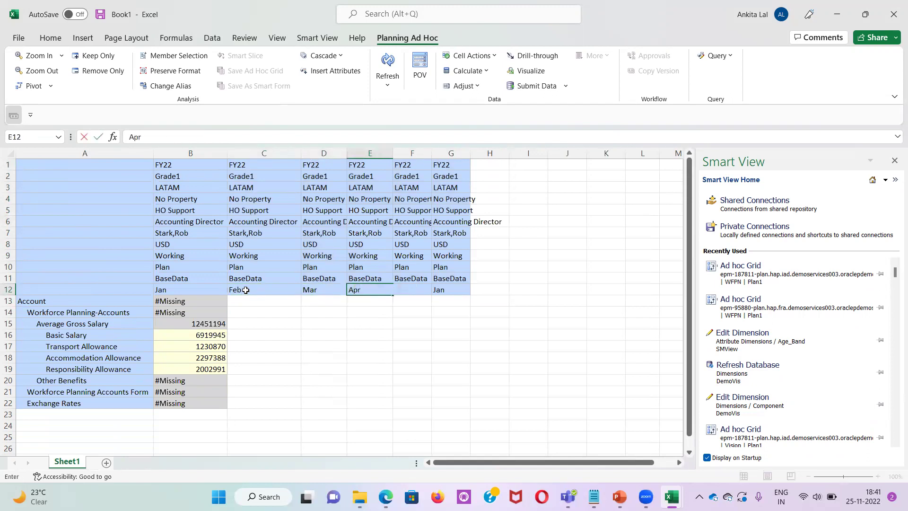
pyautogui.press('Tab')
pyautogui.write('Ja')
pyautogui.press('BackSpace')
pyautogui.press('BackSpace')
pyautogui.press('BackSpace')
pyautogui.write('May')
pyautogui.press('Tab')
pyautogui.write('Jun')
pyautogui.click(356, 198)
pyautogui.click(390, 65)
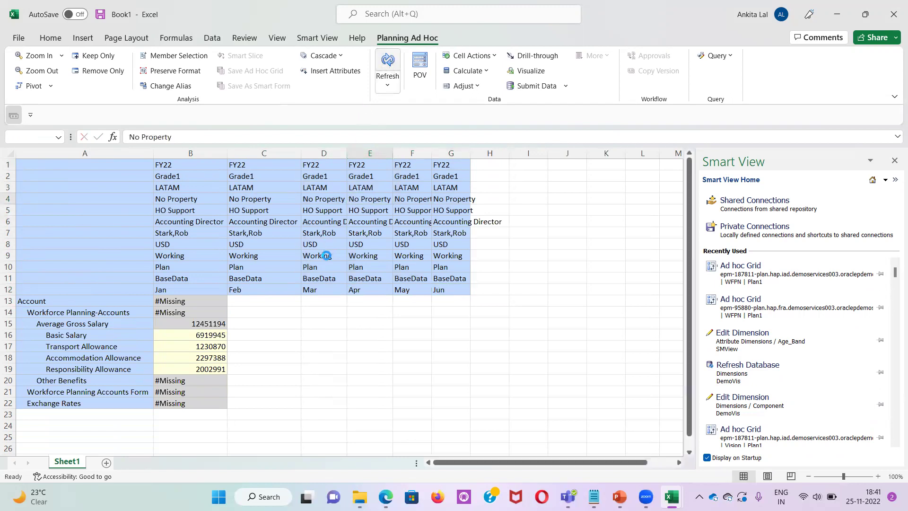